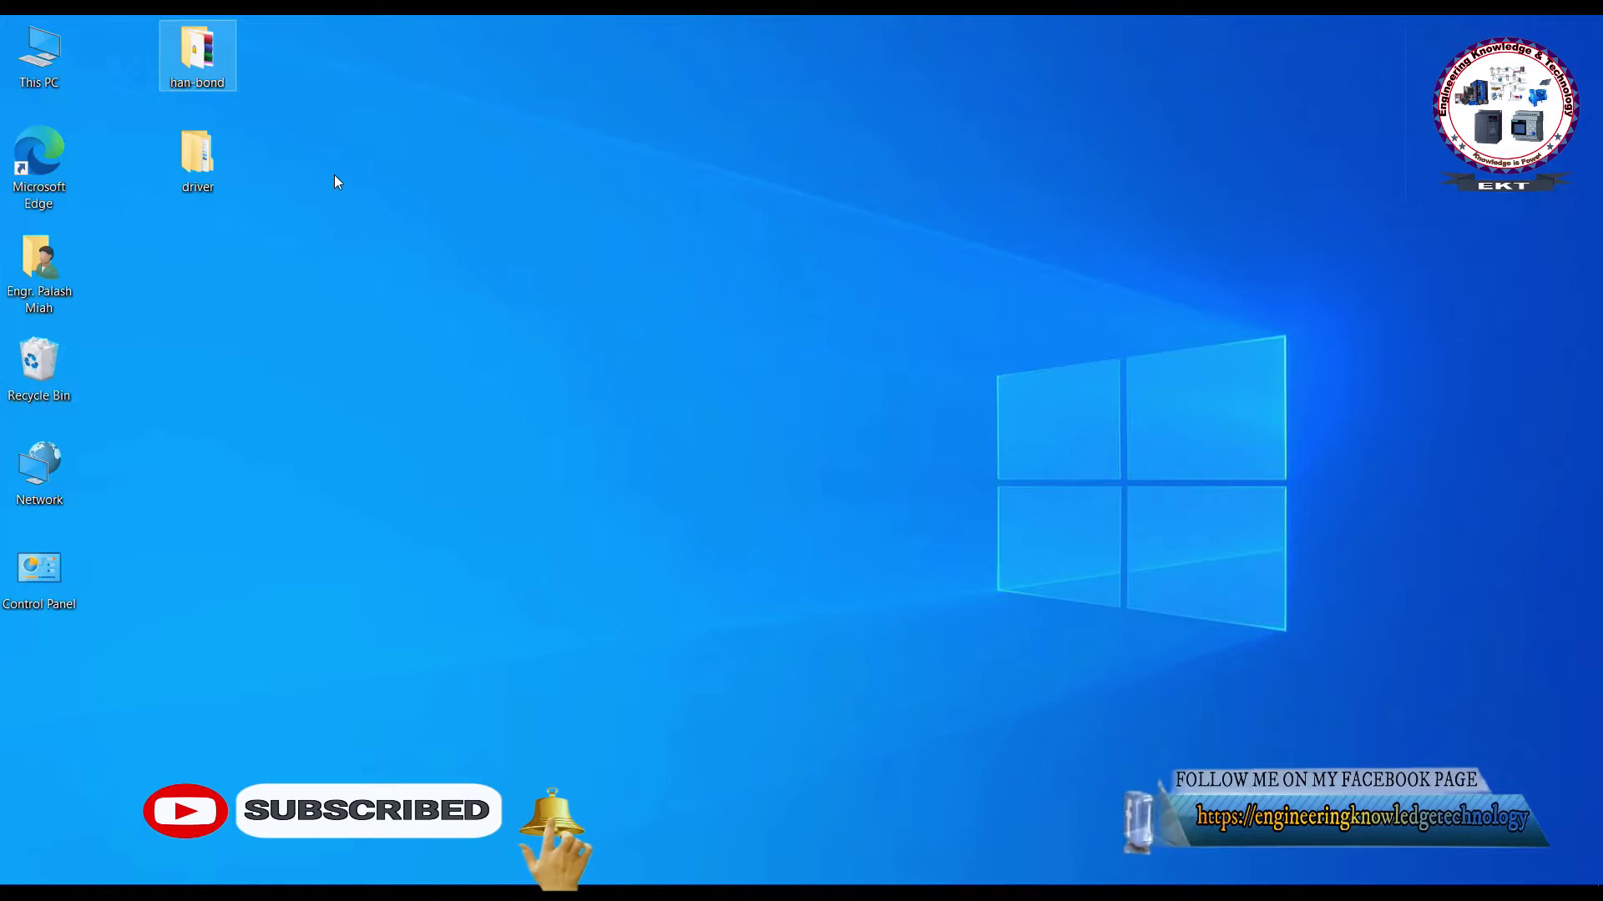
# - Open the han-bond folder and use Extract Here on the kimo-Enterprise WinRAR archive
pyautogui.doubleClick(197, 53)
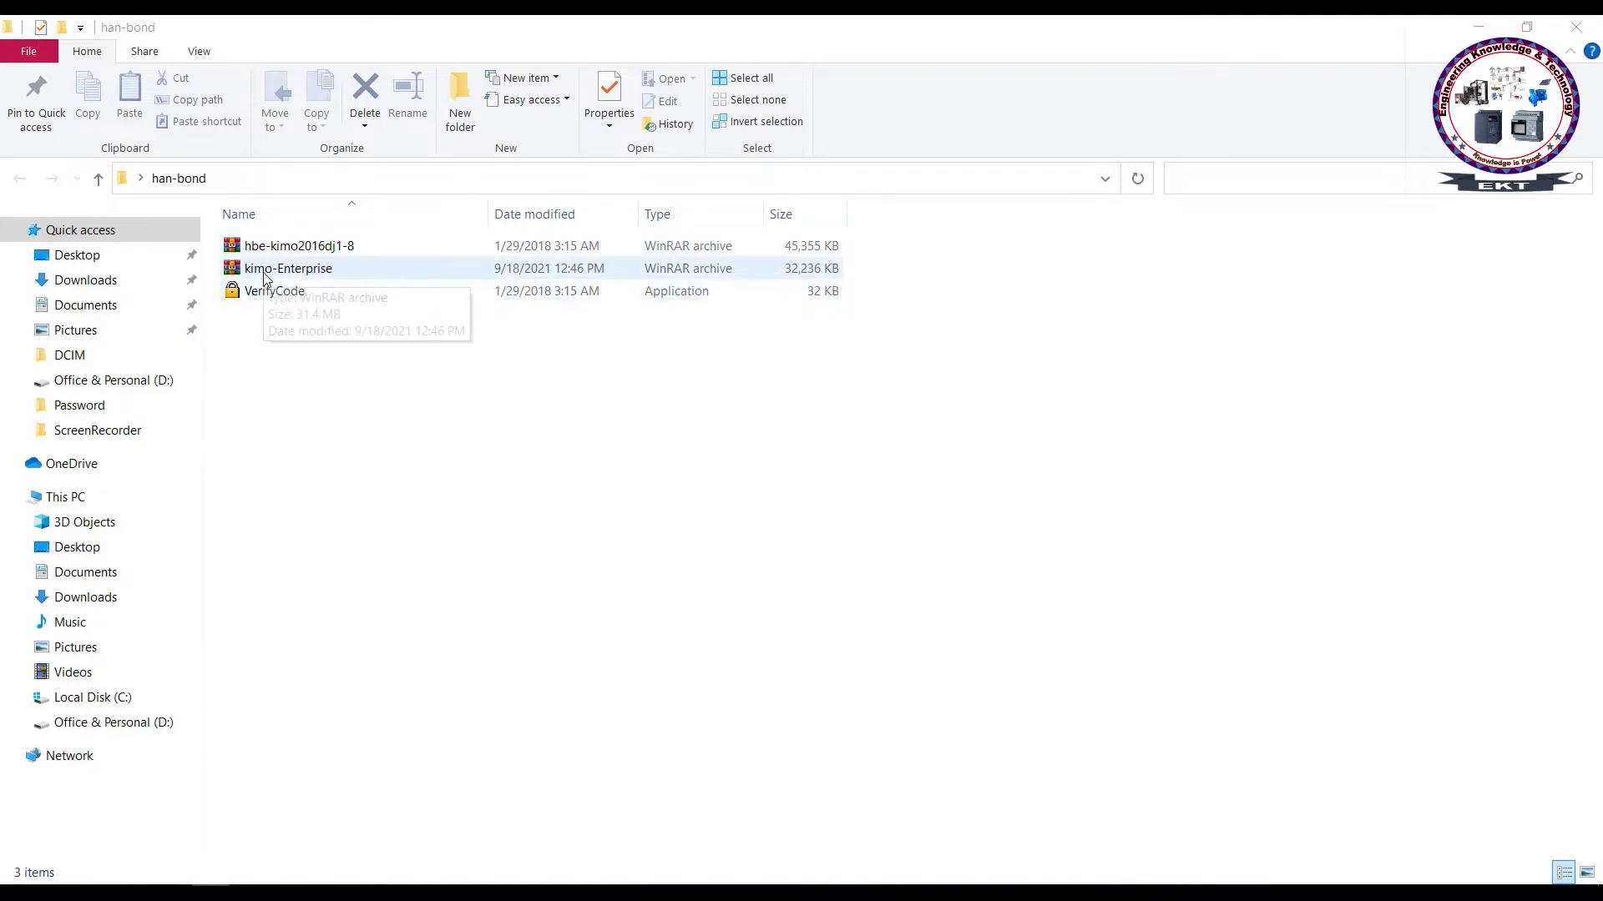
pyautogui.click(271, 277)
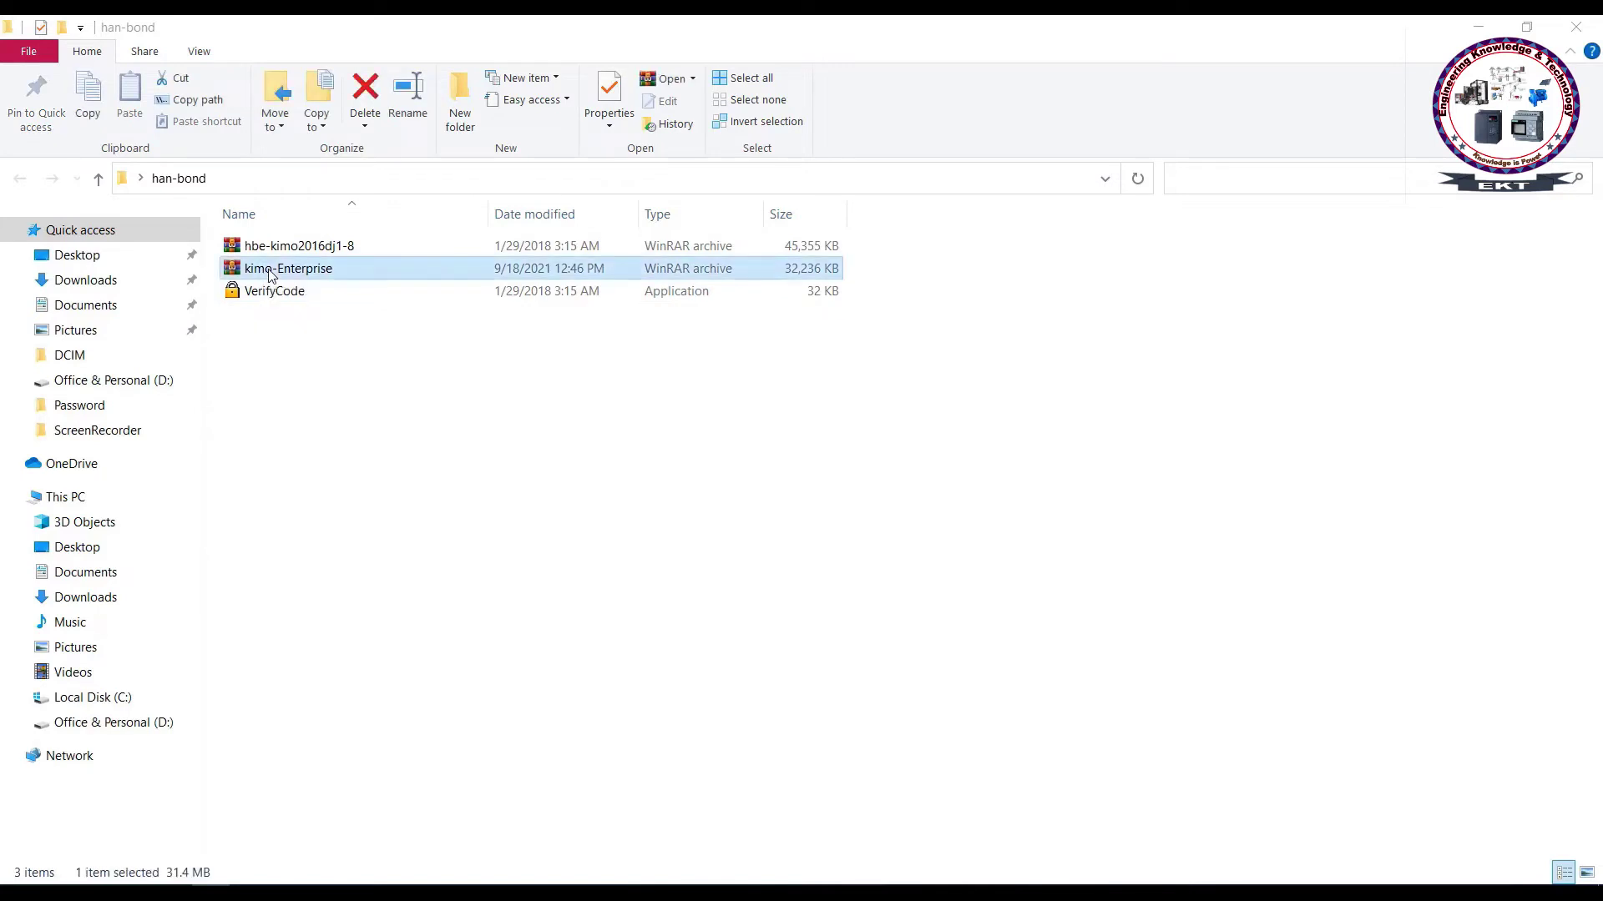
pyautogui.rightClick(271, 276)
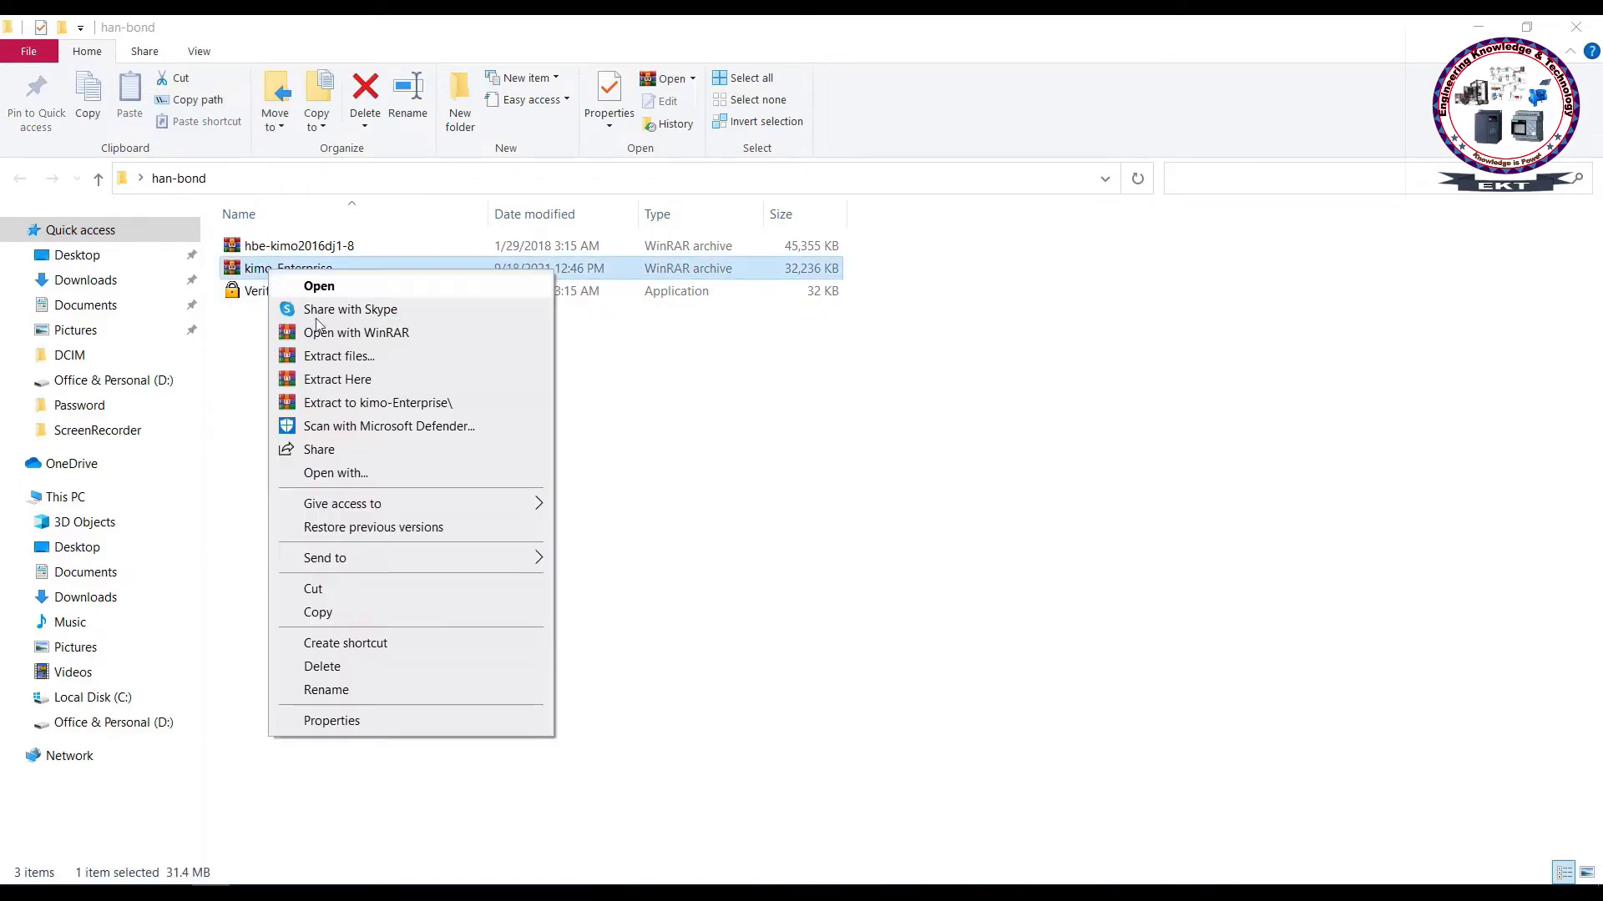
pyautogui.click(350, 382)
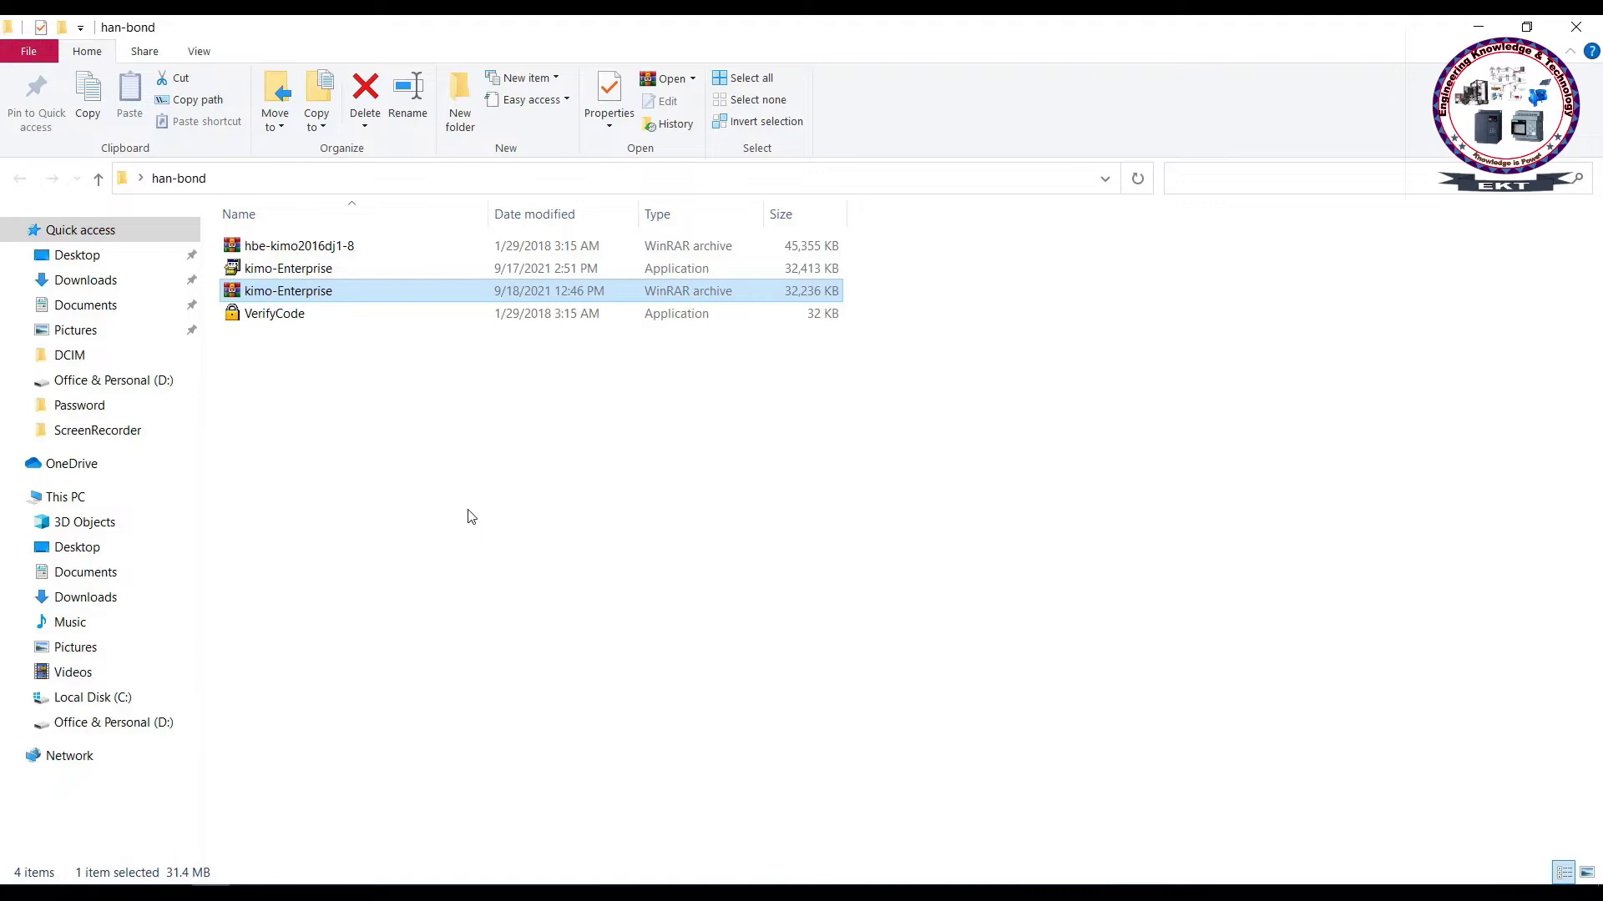
# - Run kimo-Enterprise setup, accept the licence, and install to C:\Program Files (x86)\kimo Enterprise
pyautogui.click(279, 273)
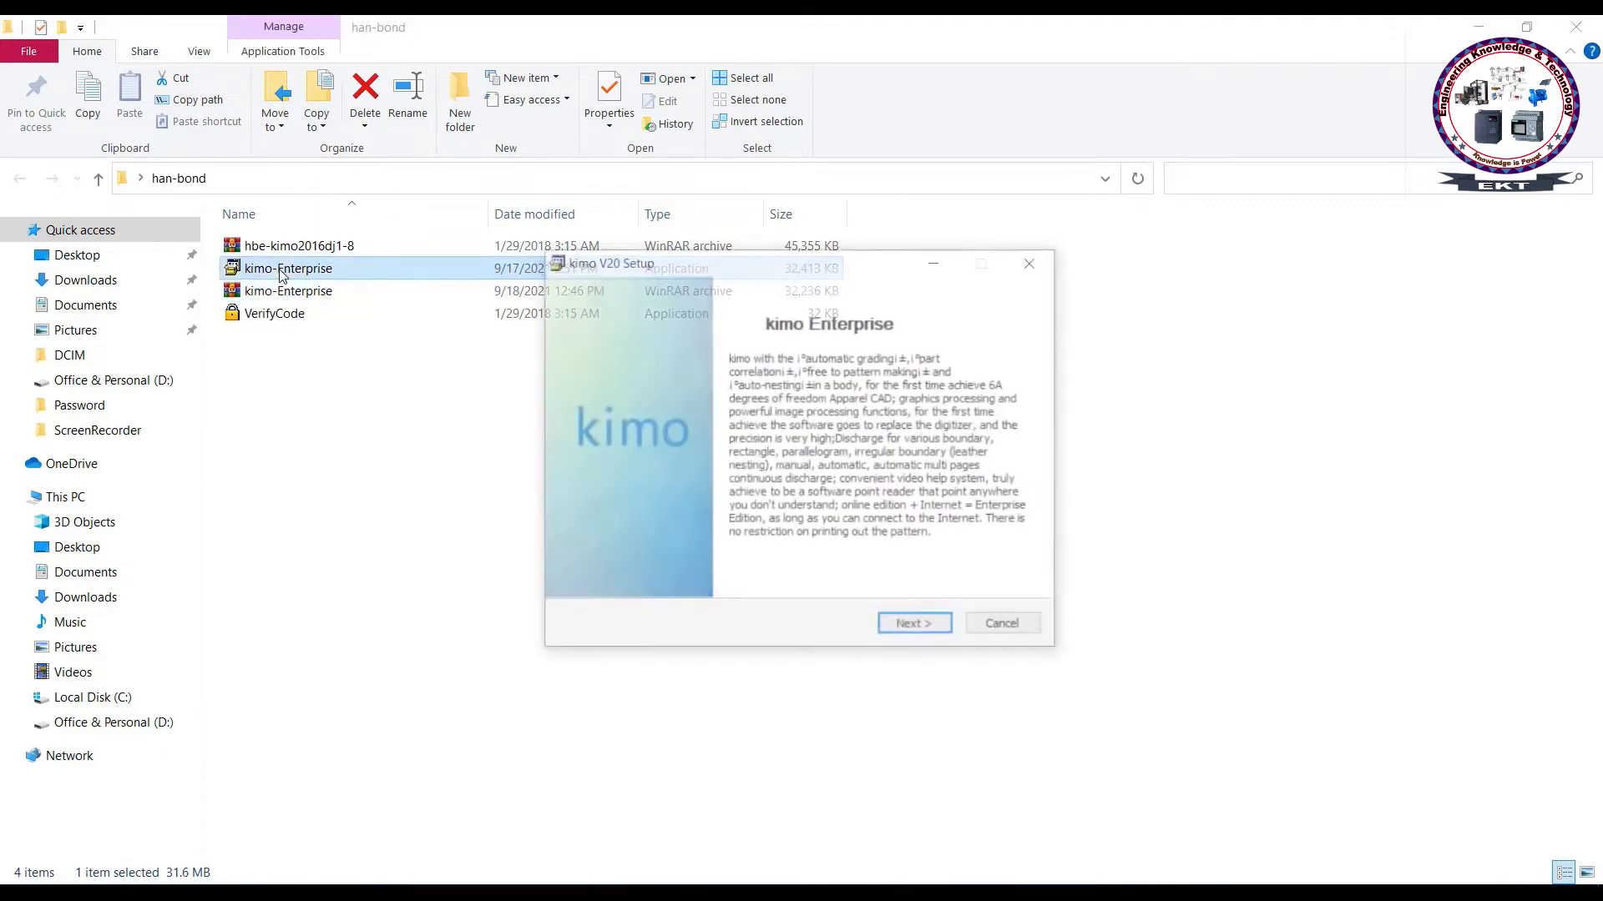
pyautogui.click(920, 629)
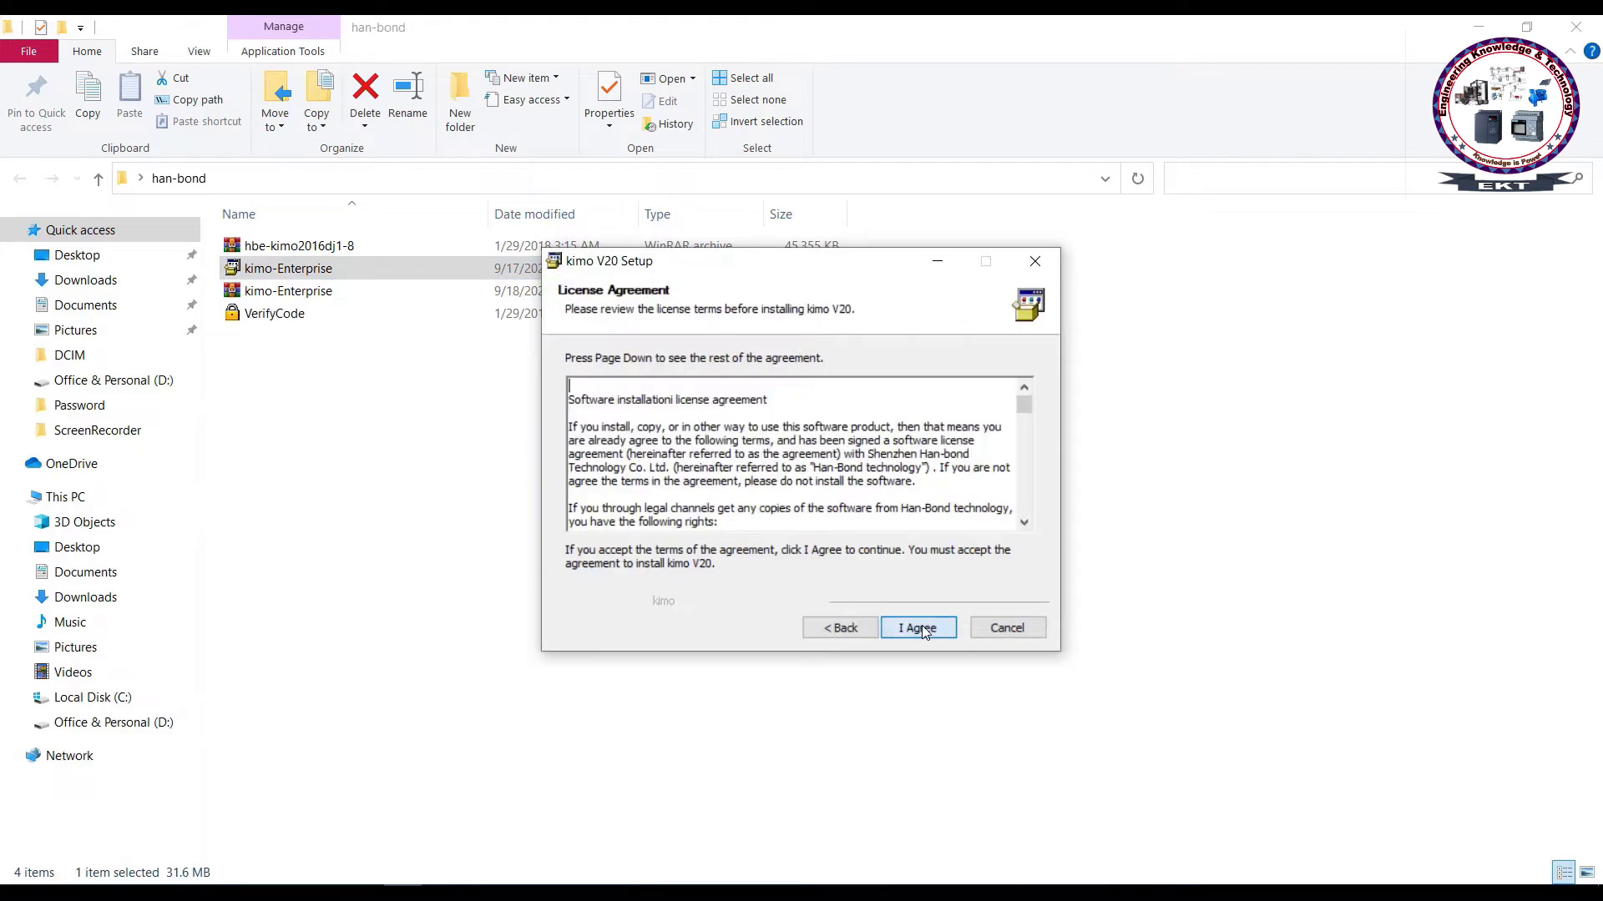
pyautogui.click(910, 631)
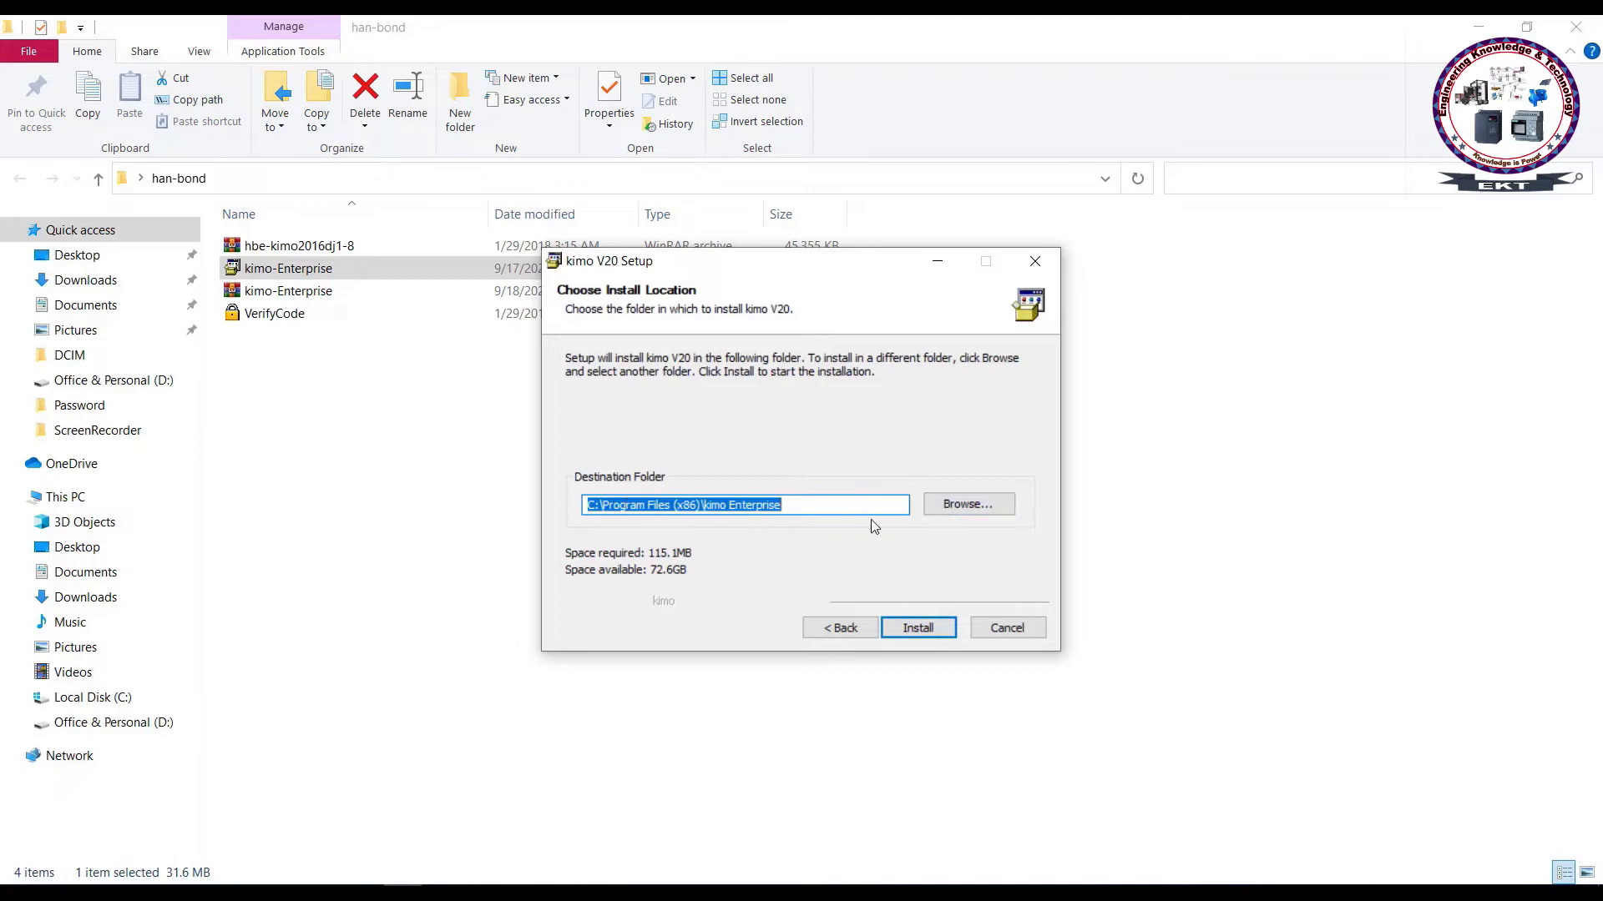
pyautogui.click(916, 628)
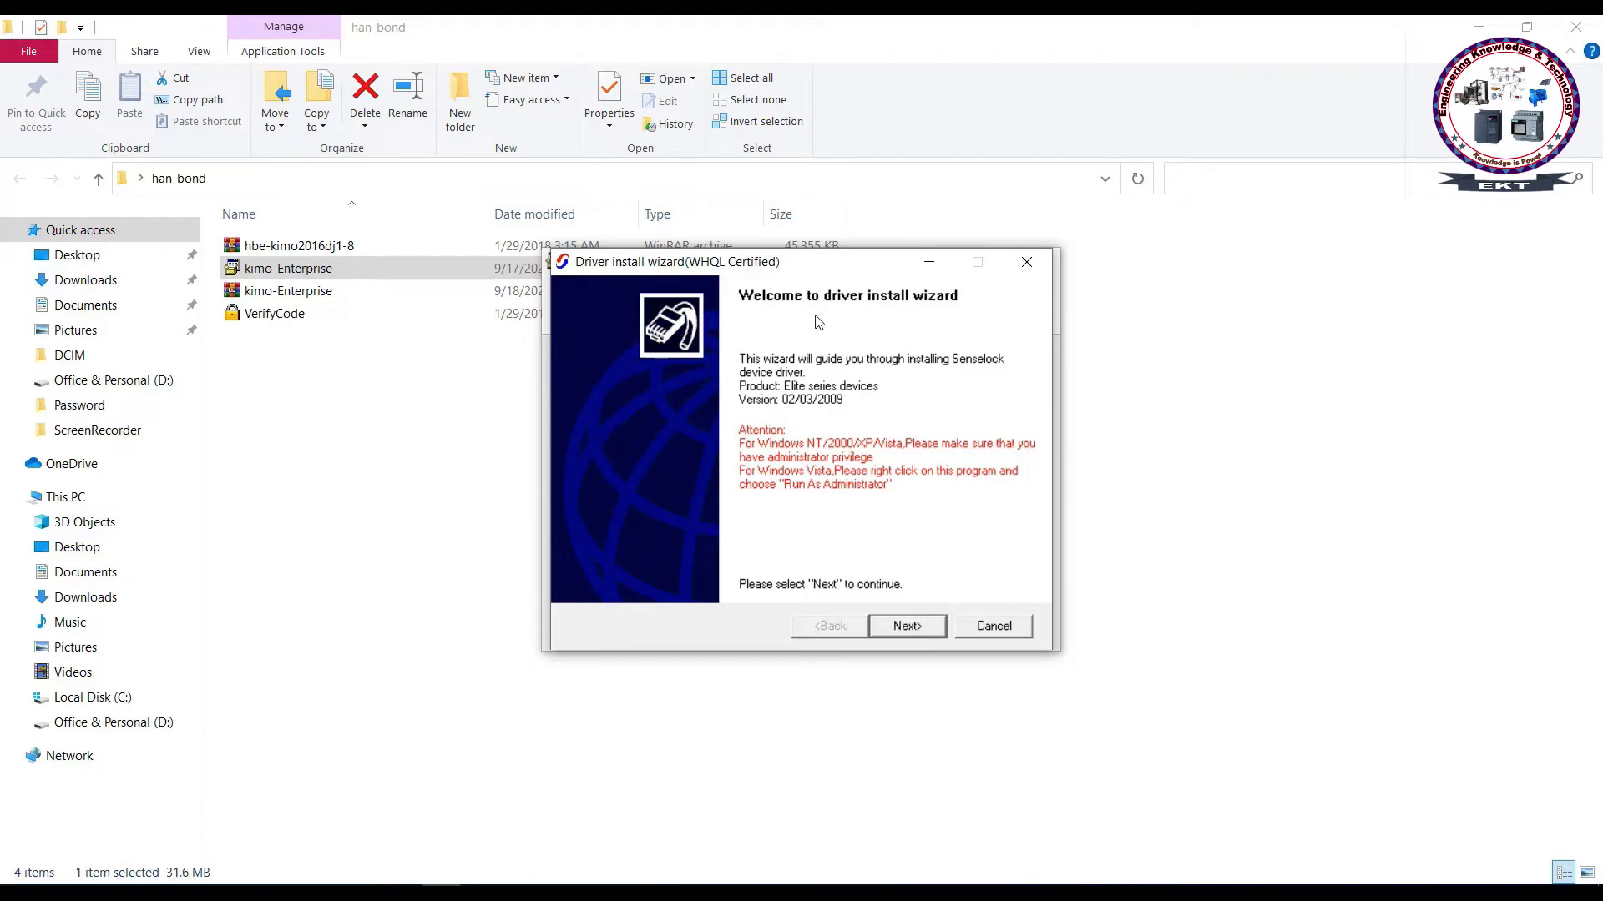
# - Install the Senselock Elite series driver at its default path and finish the driver wizard
pyautogui.click(907, 627)
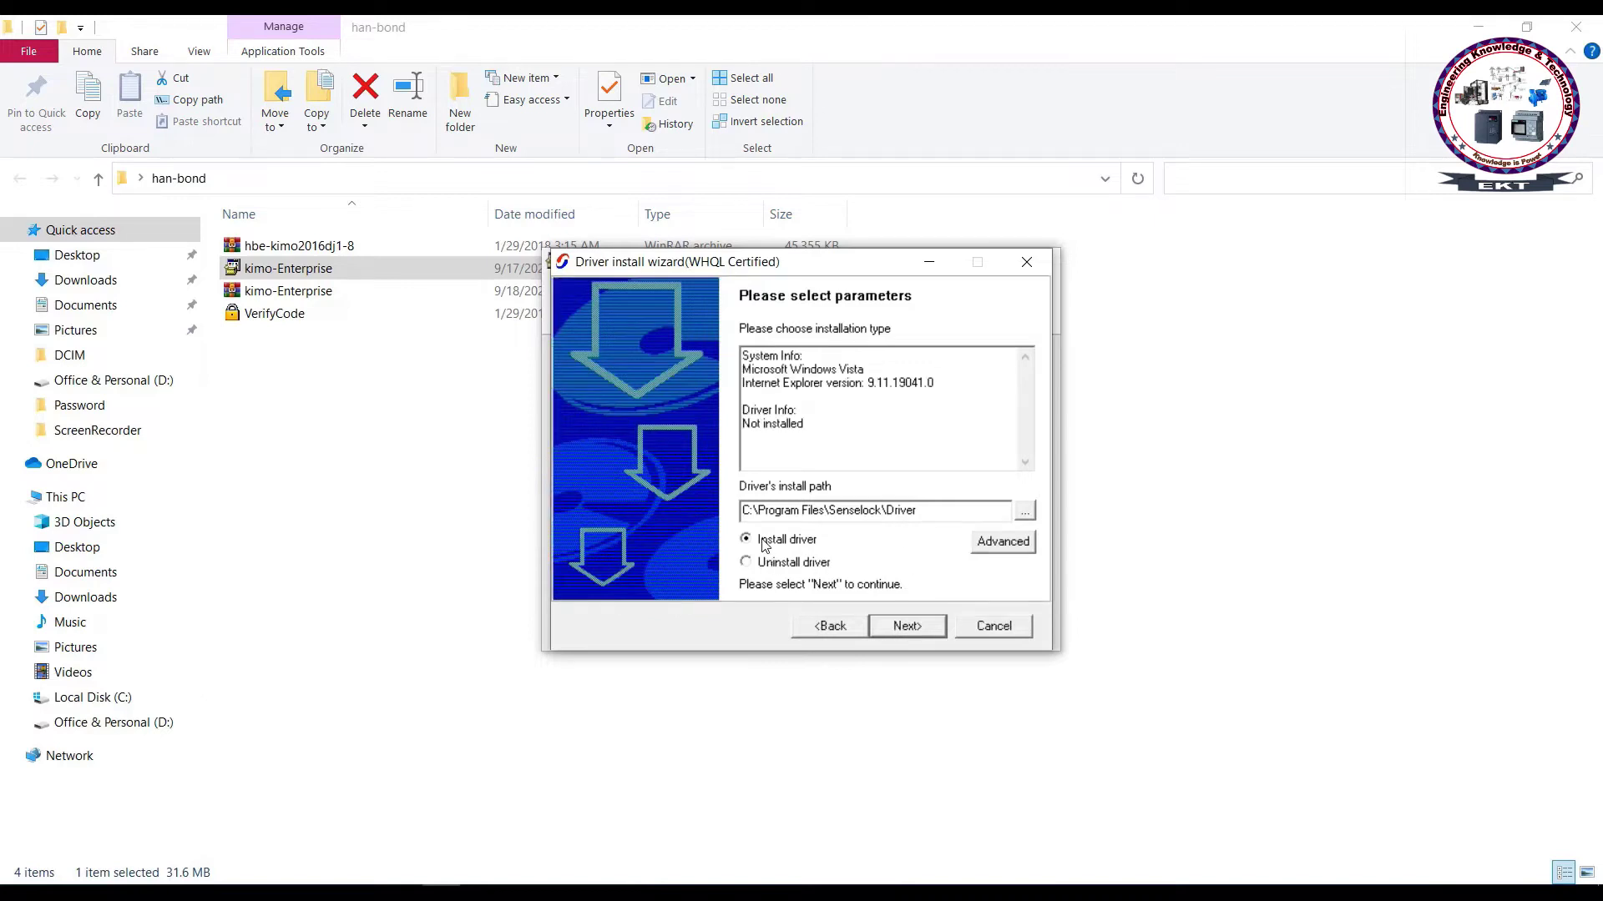
pyautogui.click(908, 626)
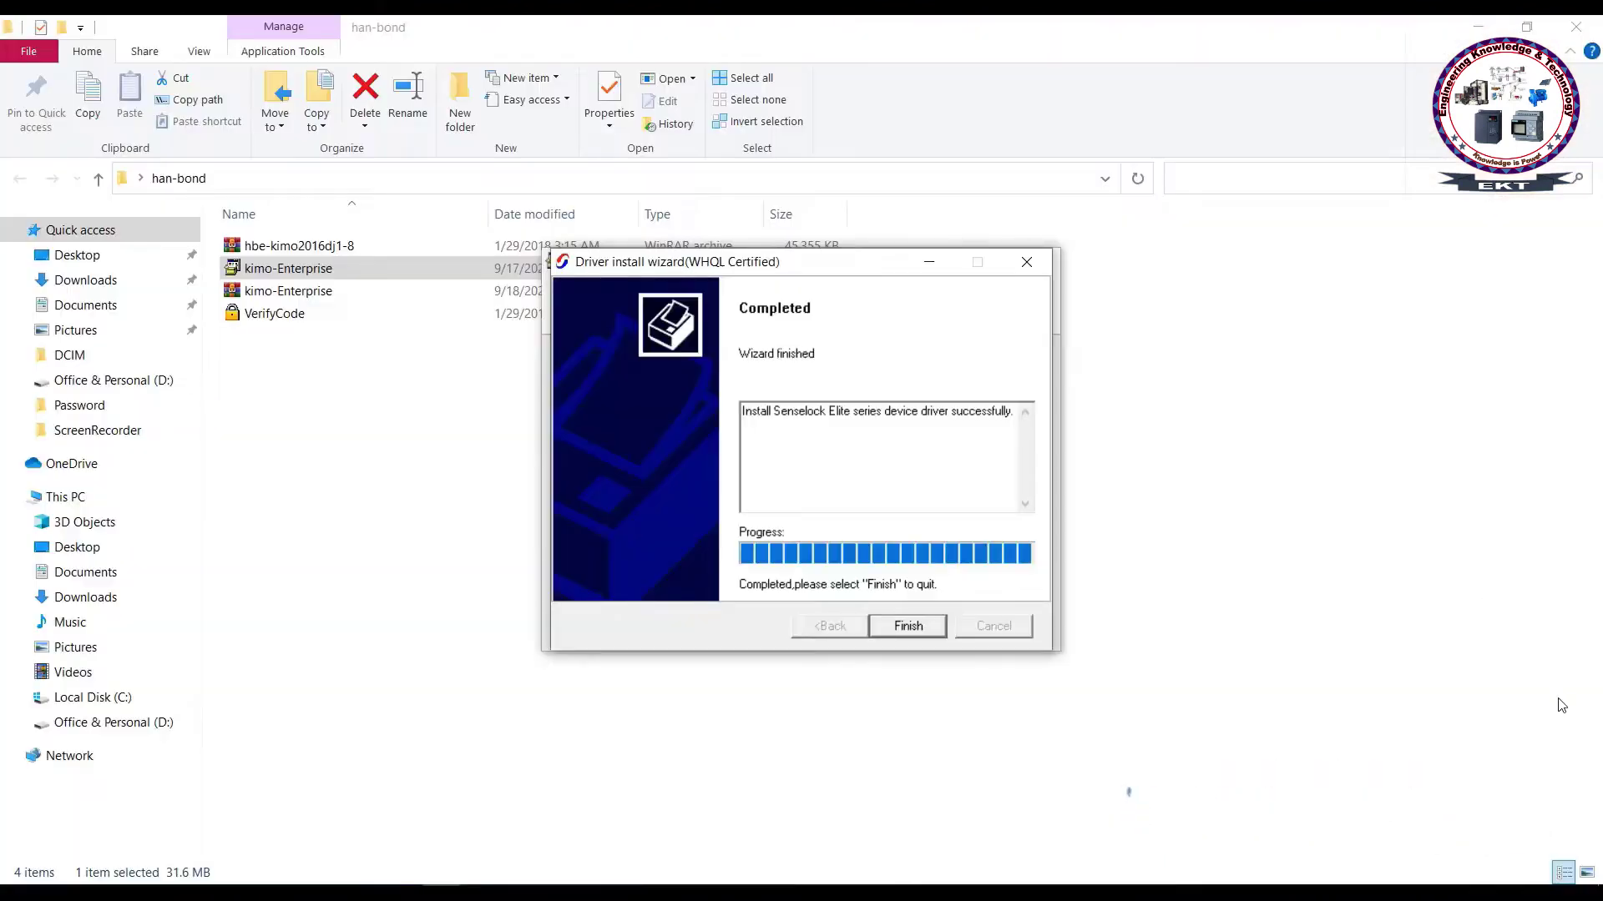
pyautogui.click(909, 627)
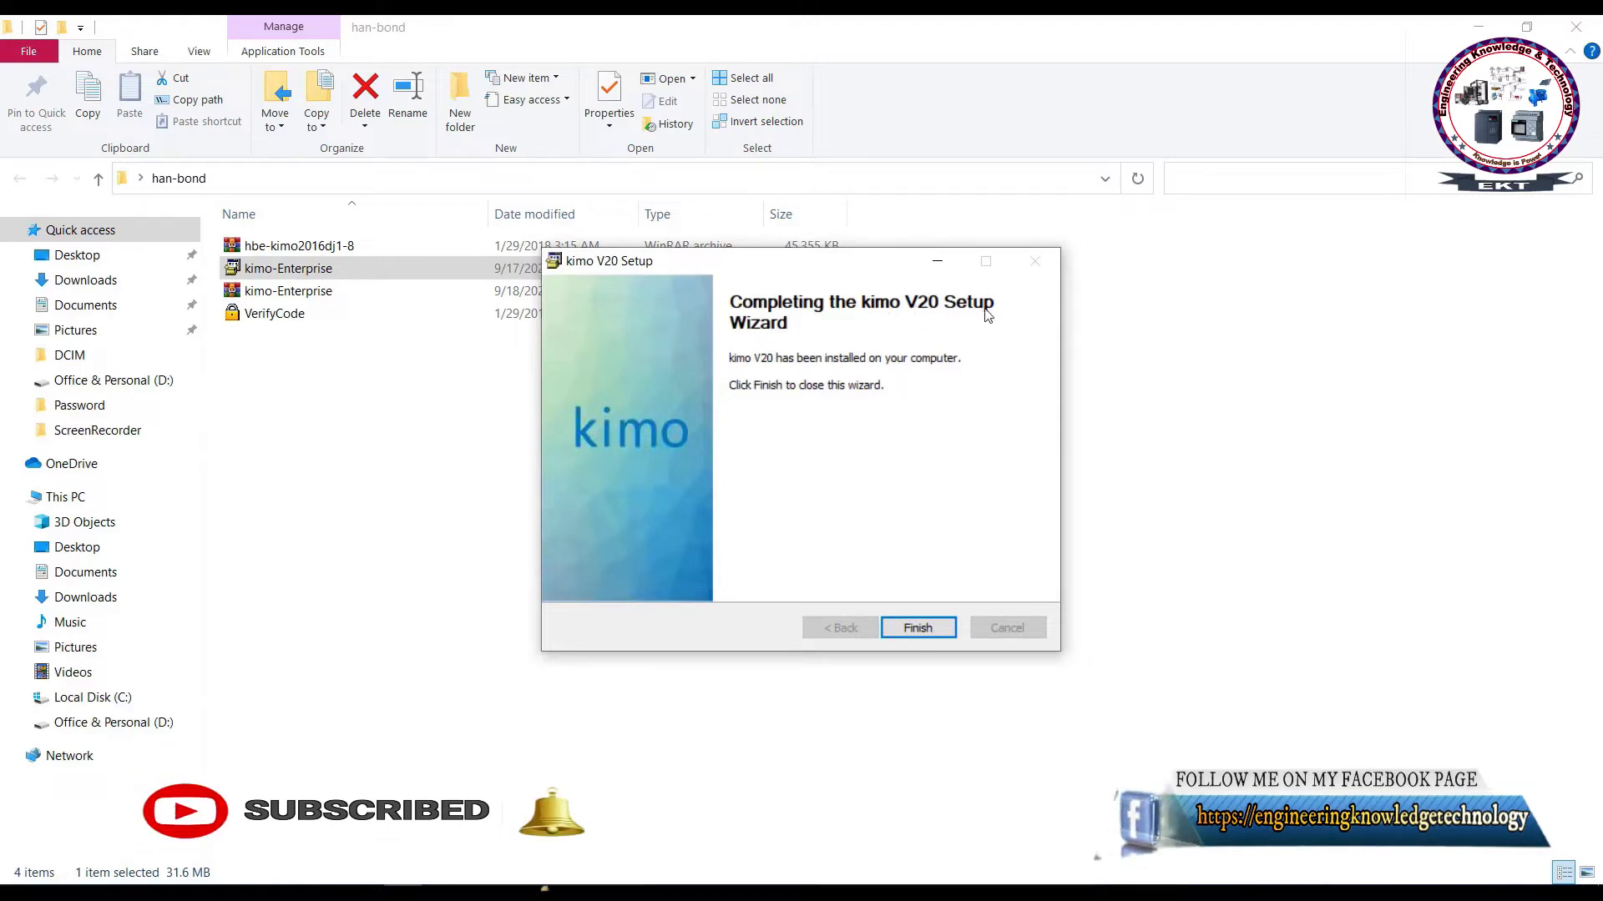
# - Finish kimo V20 setup and move the Pattening and Marking shortcuts to the desktop top
pyautogui.click(918, 628)
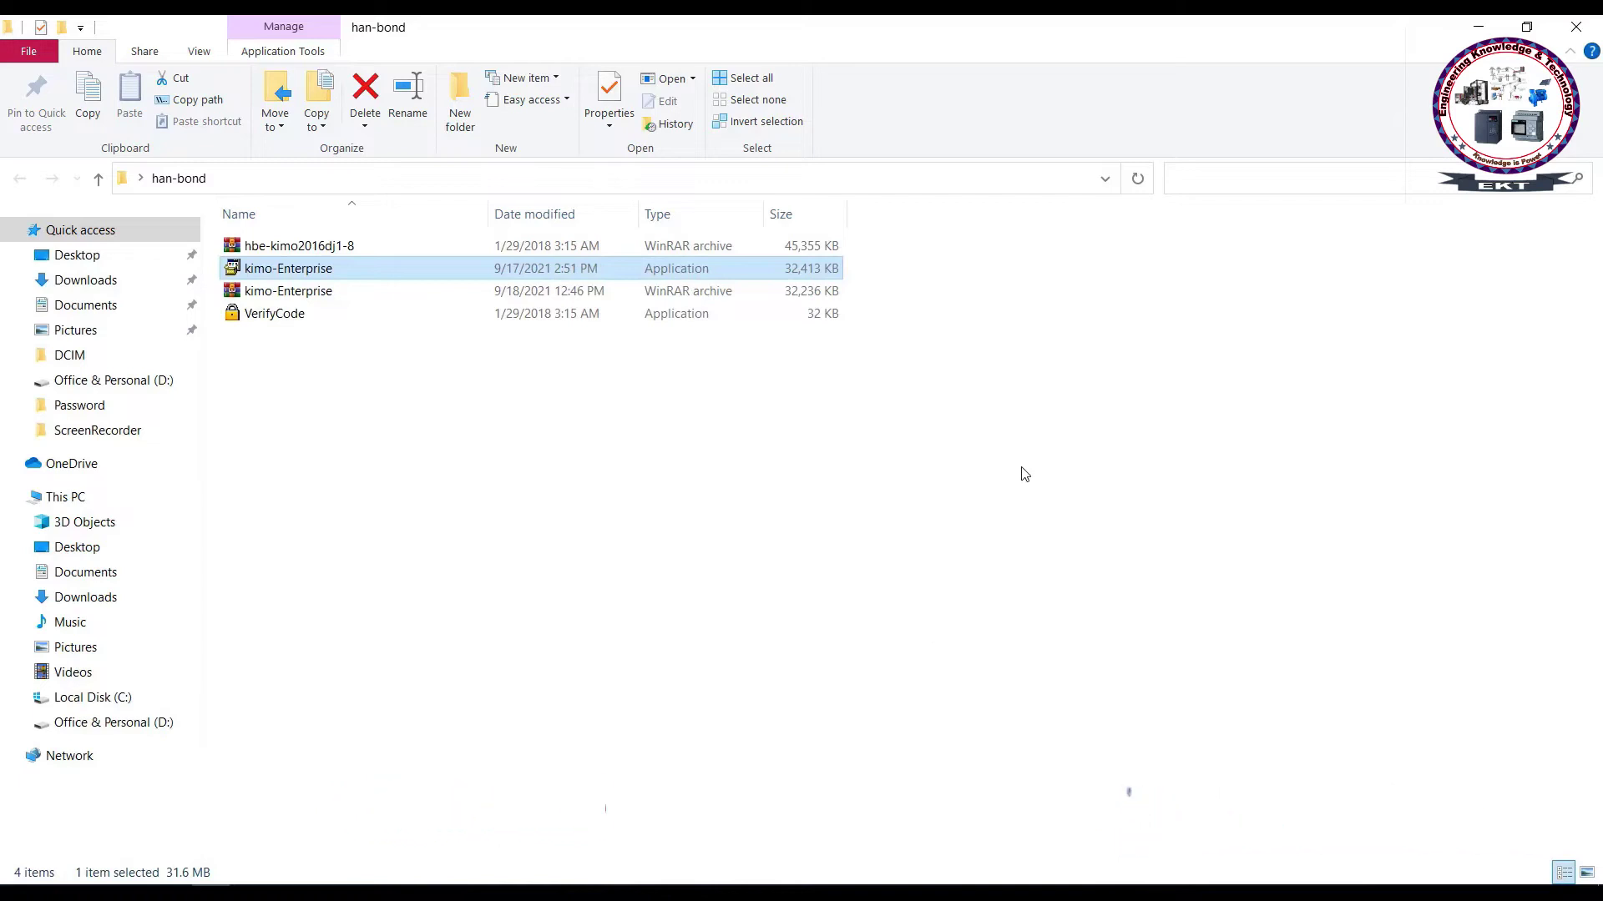
pyautogui.click(1476, 28)
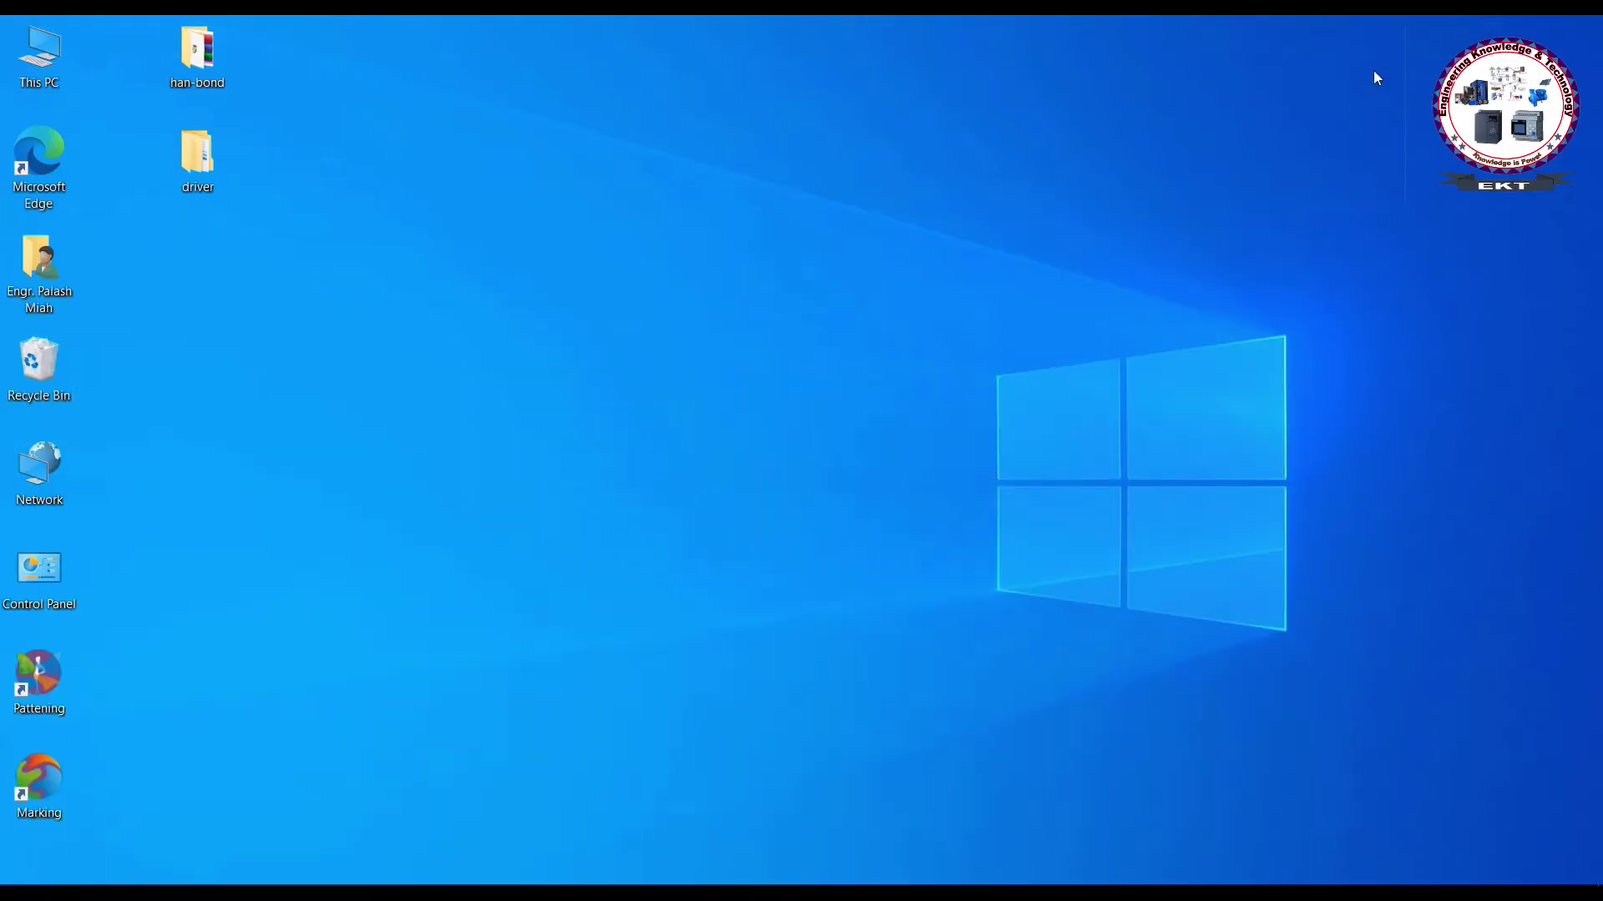
pyautogui.moveTo(138, 801); pyautogui.dragTo(407, 96)
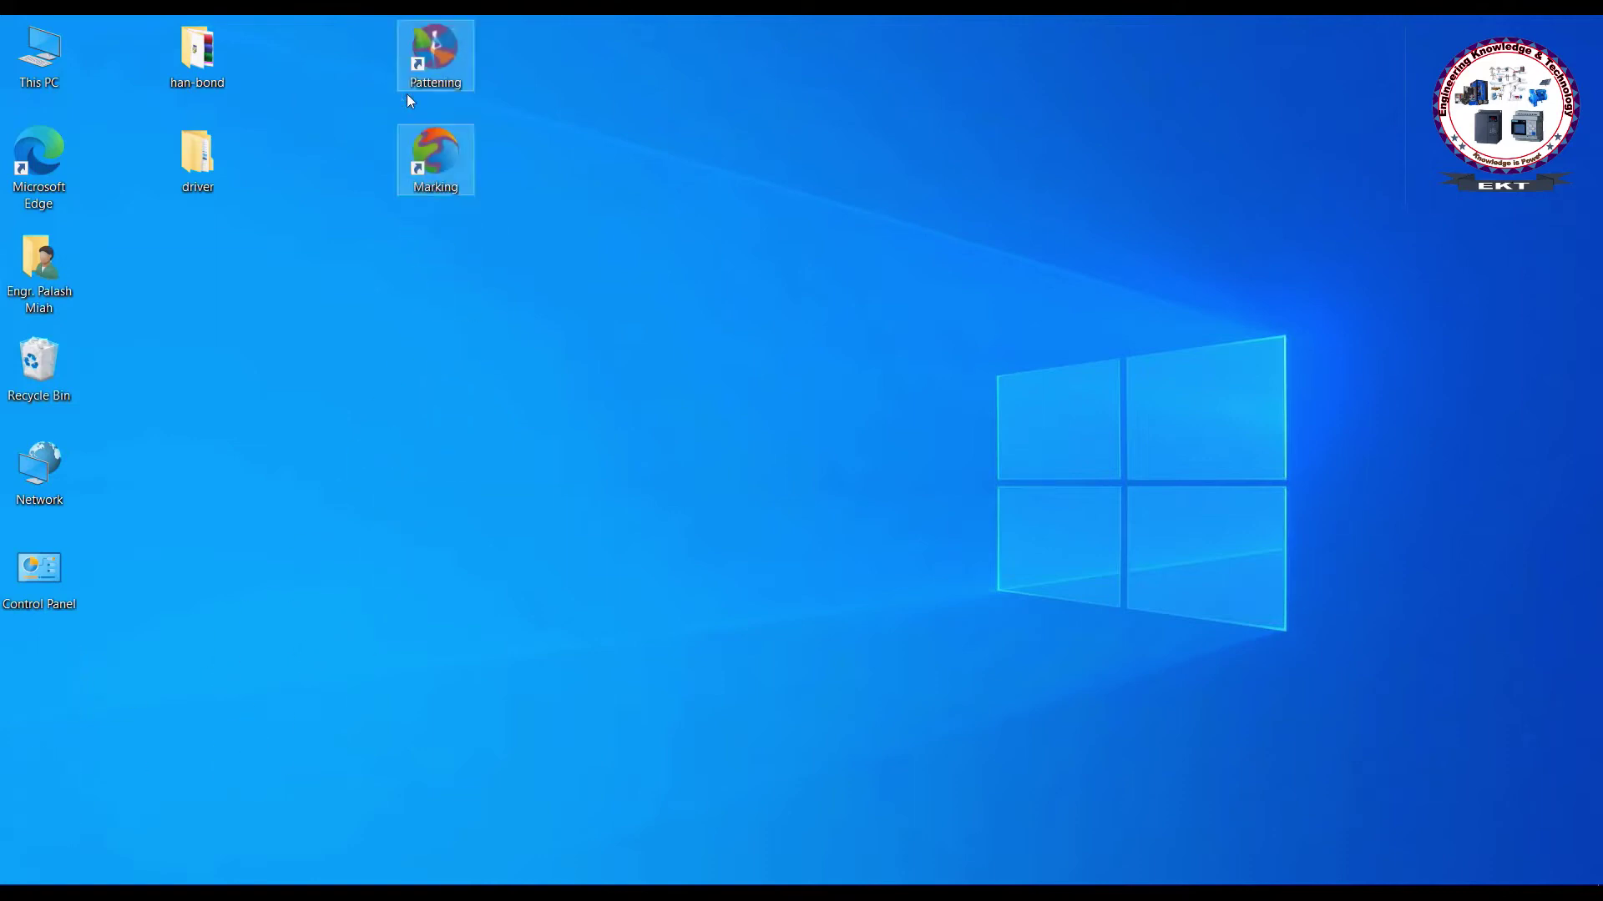
pyautogui.click(625, 114)
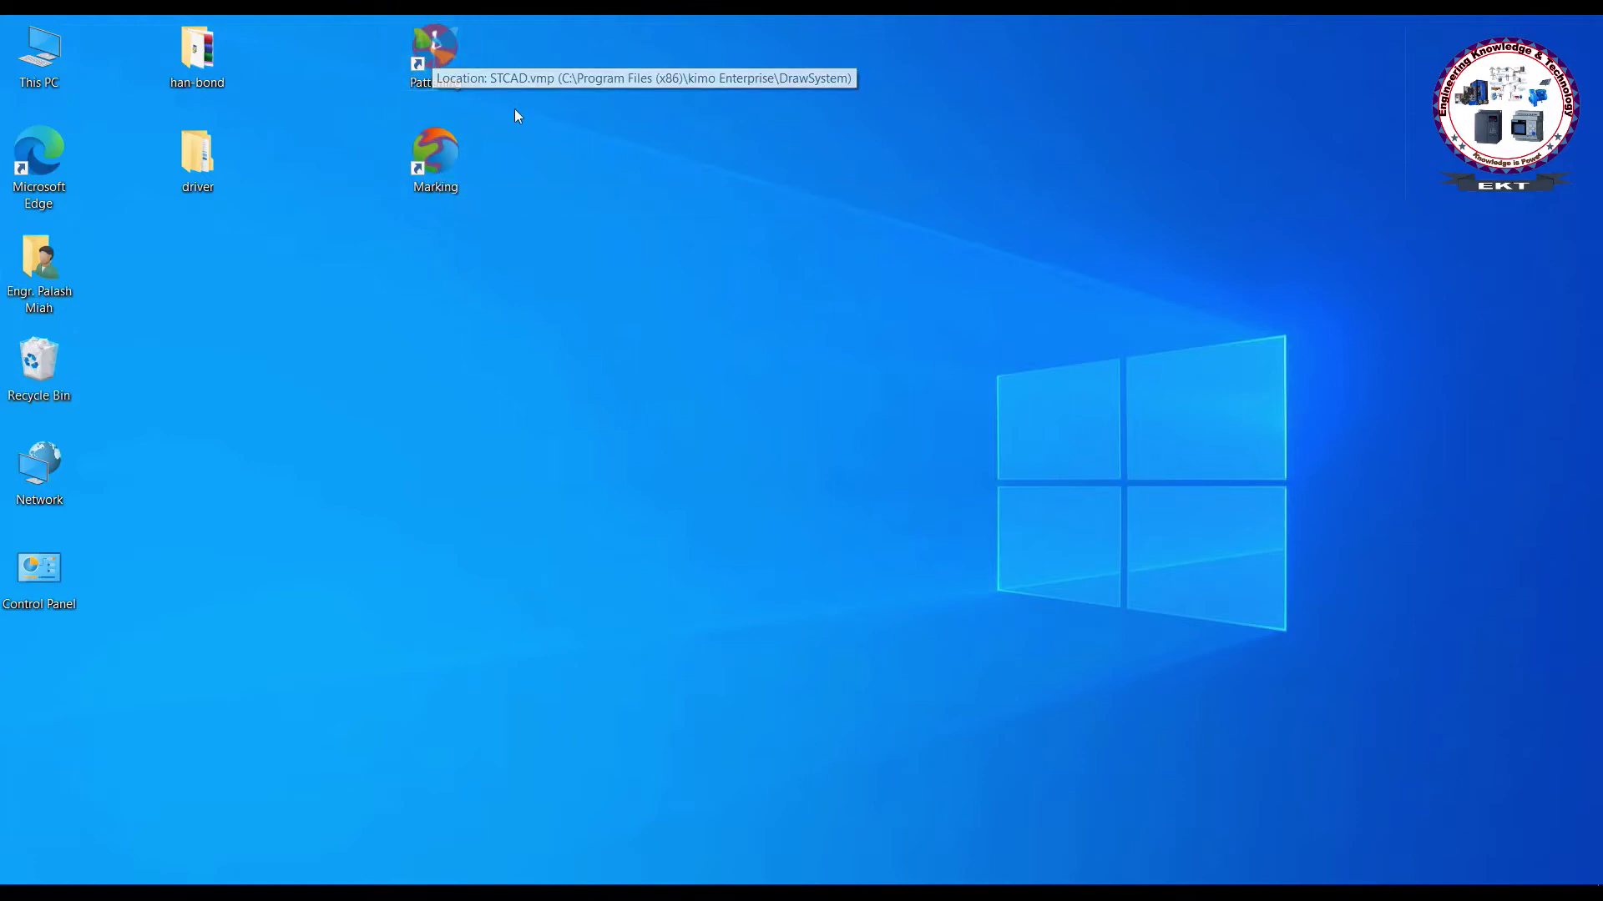
# - Set the Pattening shortcut to run in Windows 8 compatibility mode and apply it
pyautogui.rightClick(435, 55)
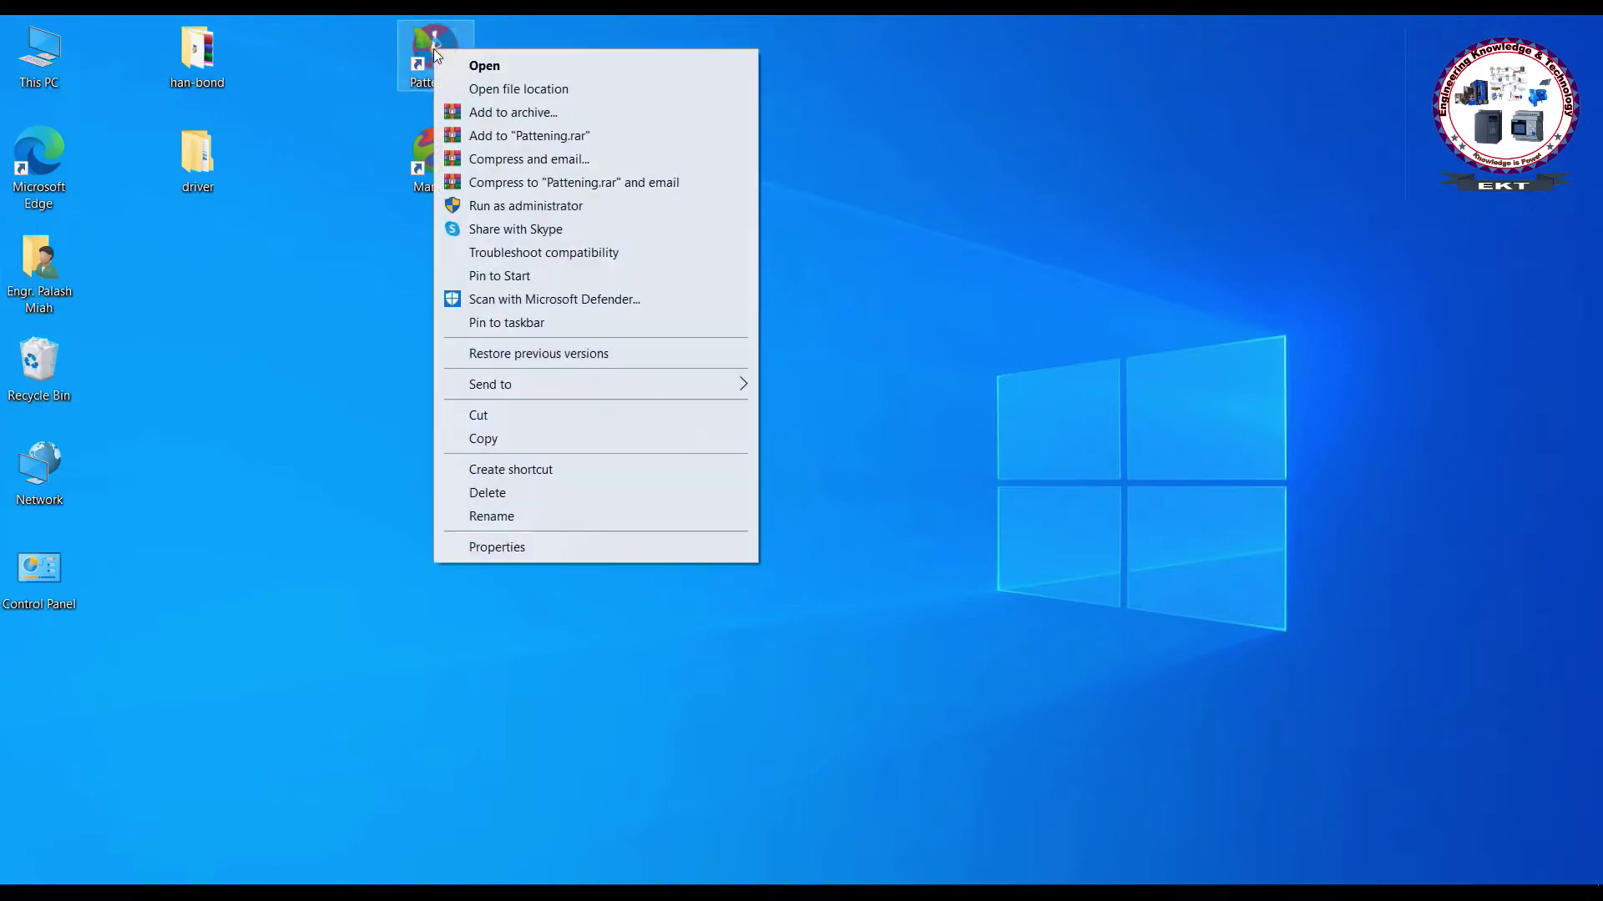
pyautogui.click(524, 544)
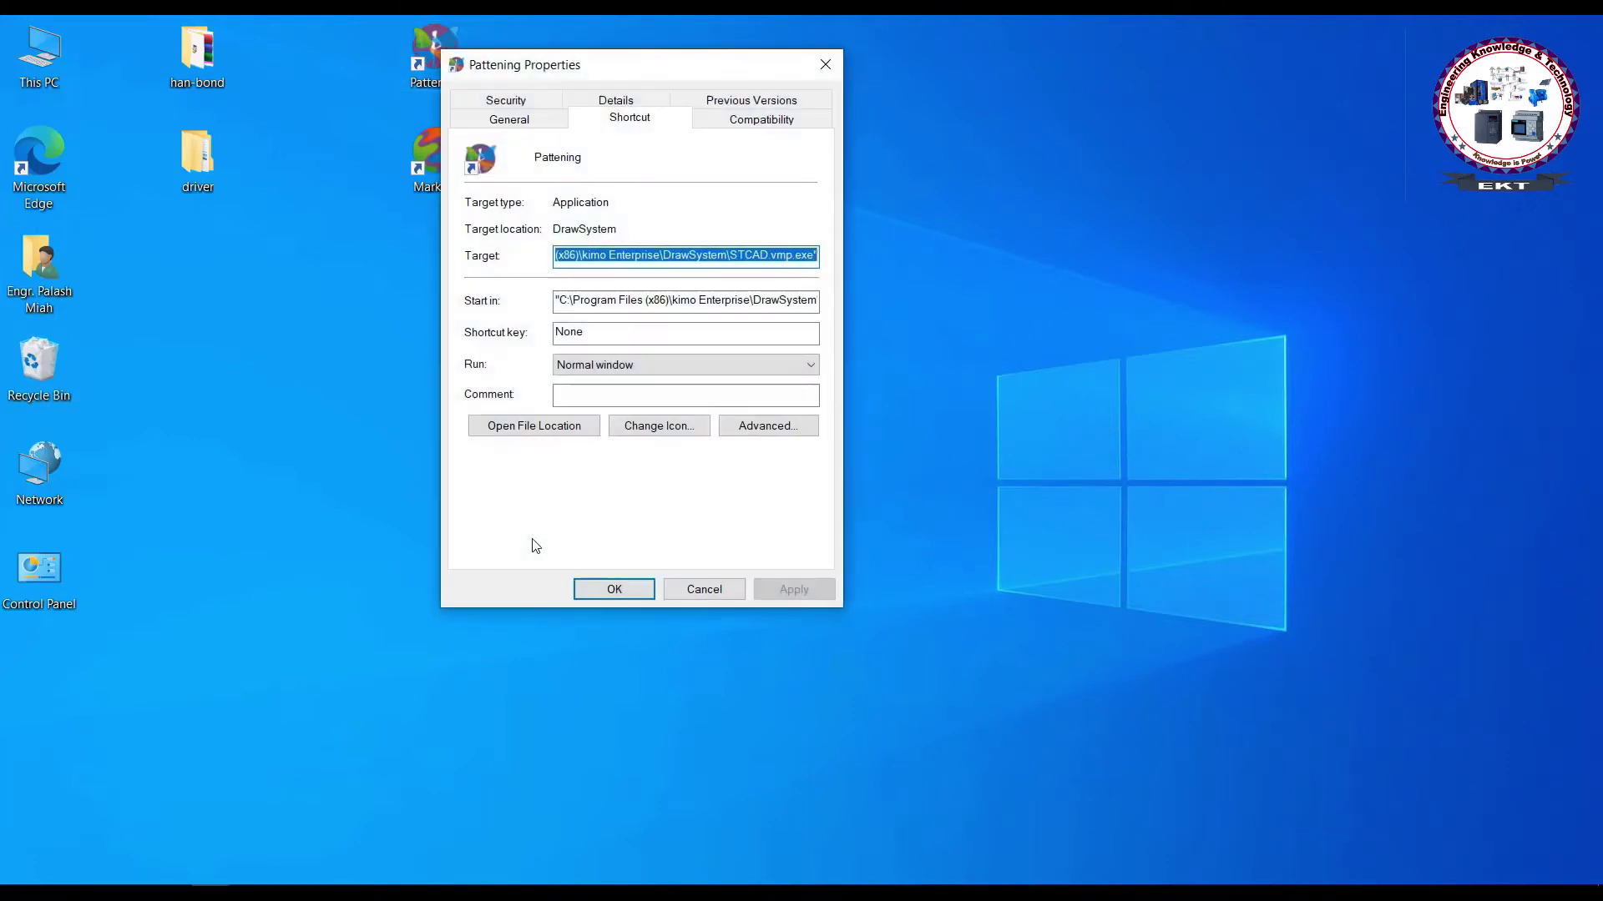
pyautogui.click(745, 126)
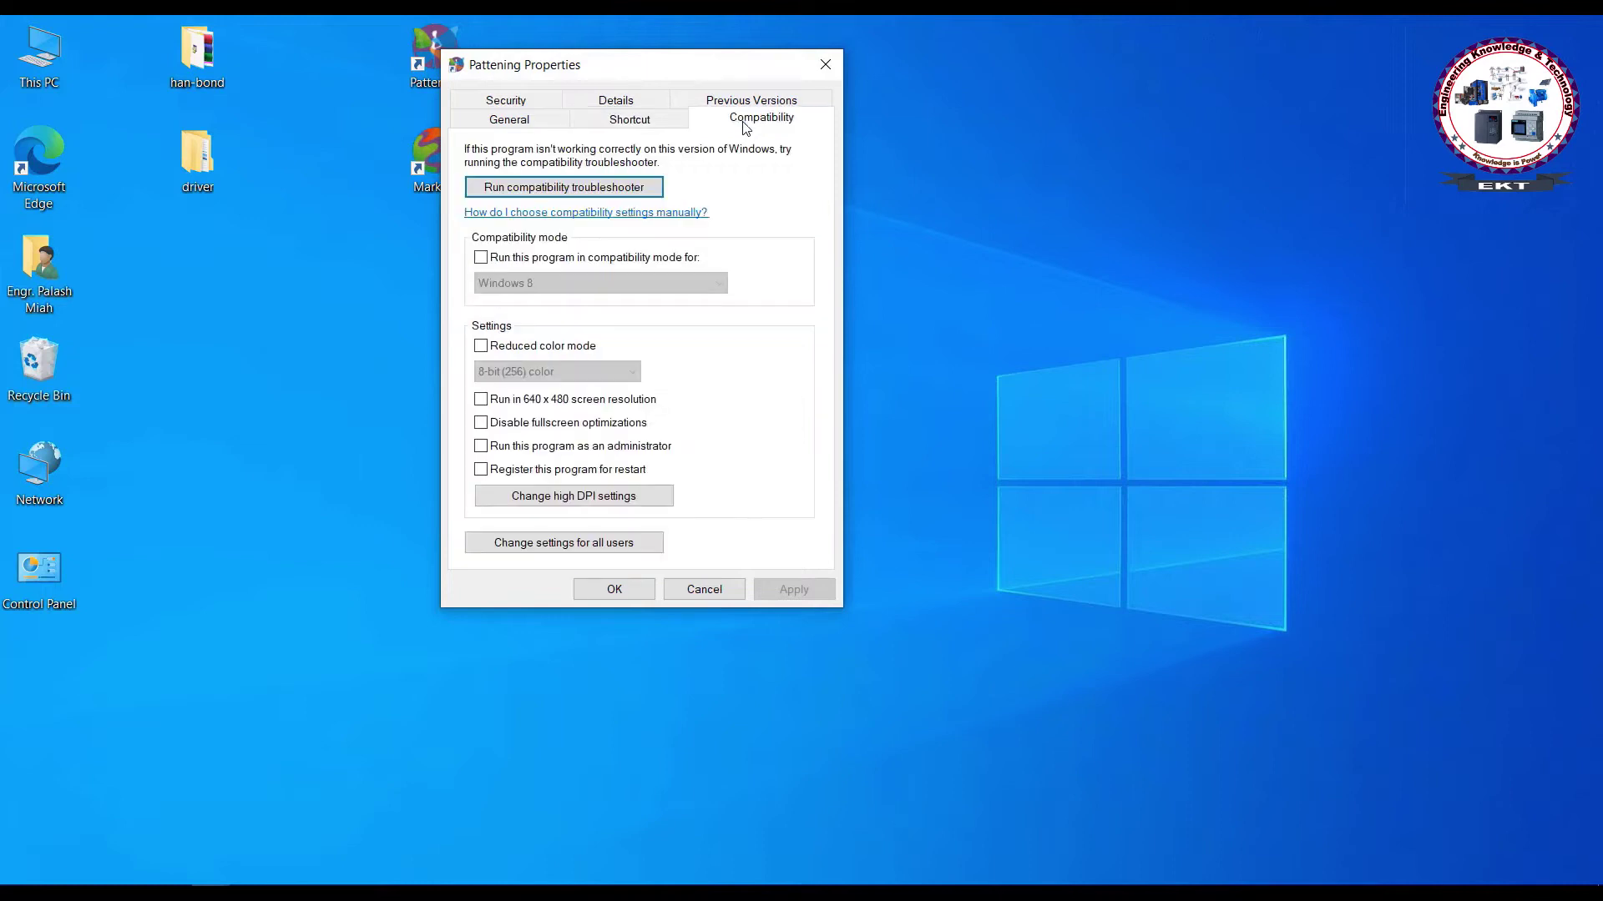
pyautogui.click(481, 258)
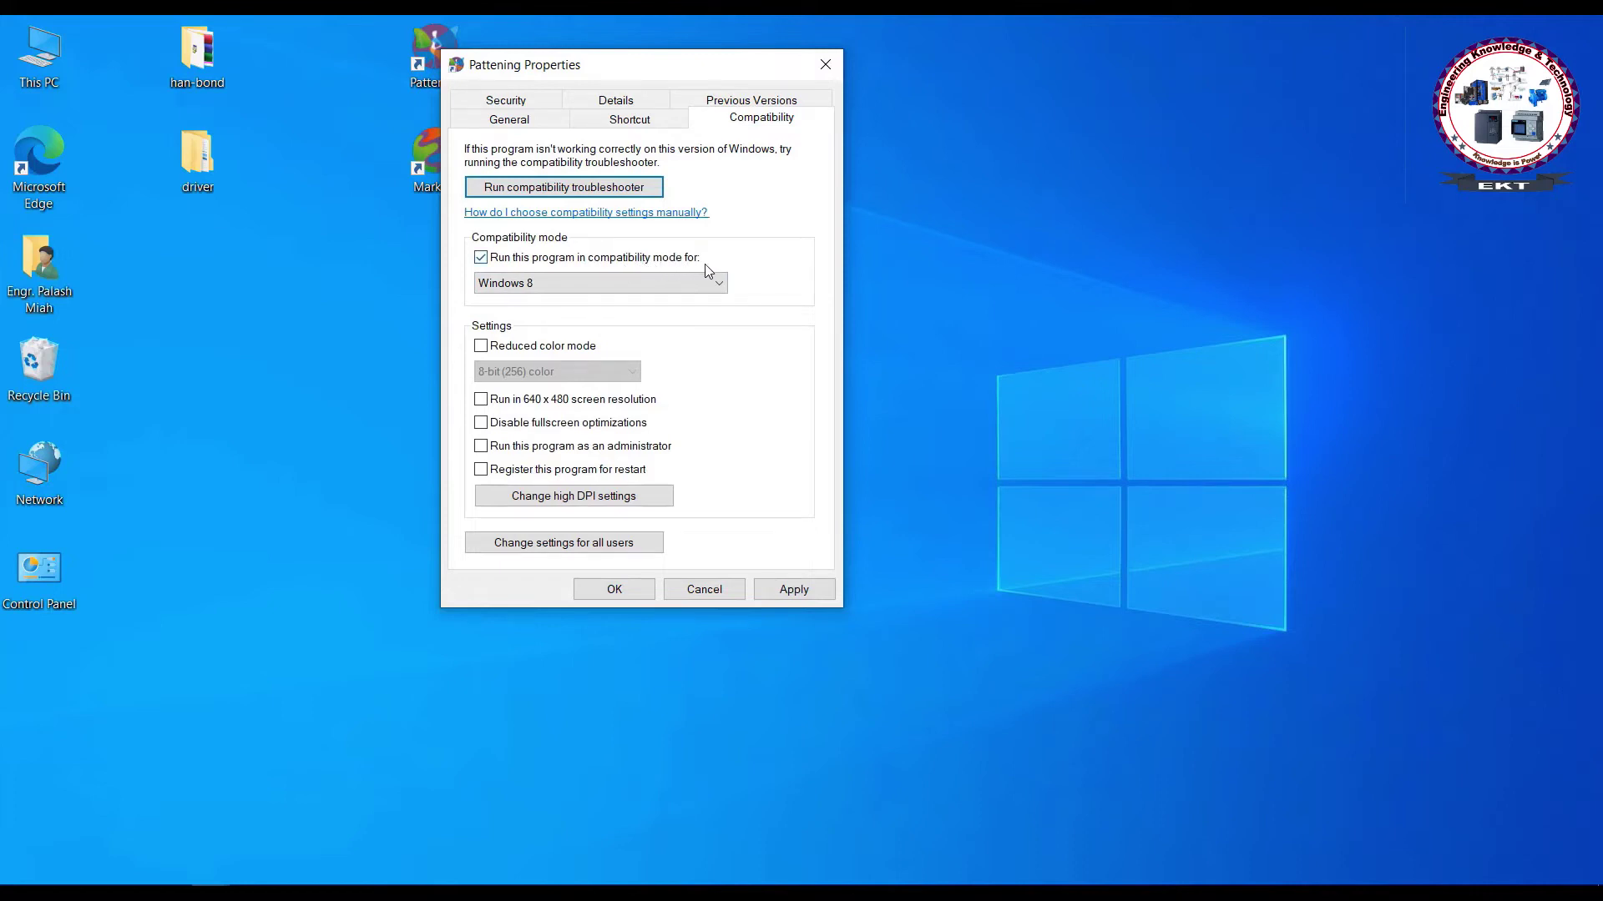
pyautogui.click(631, 286)
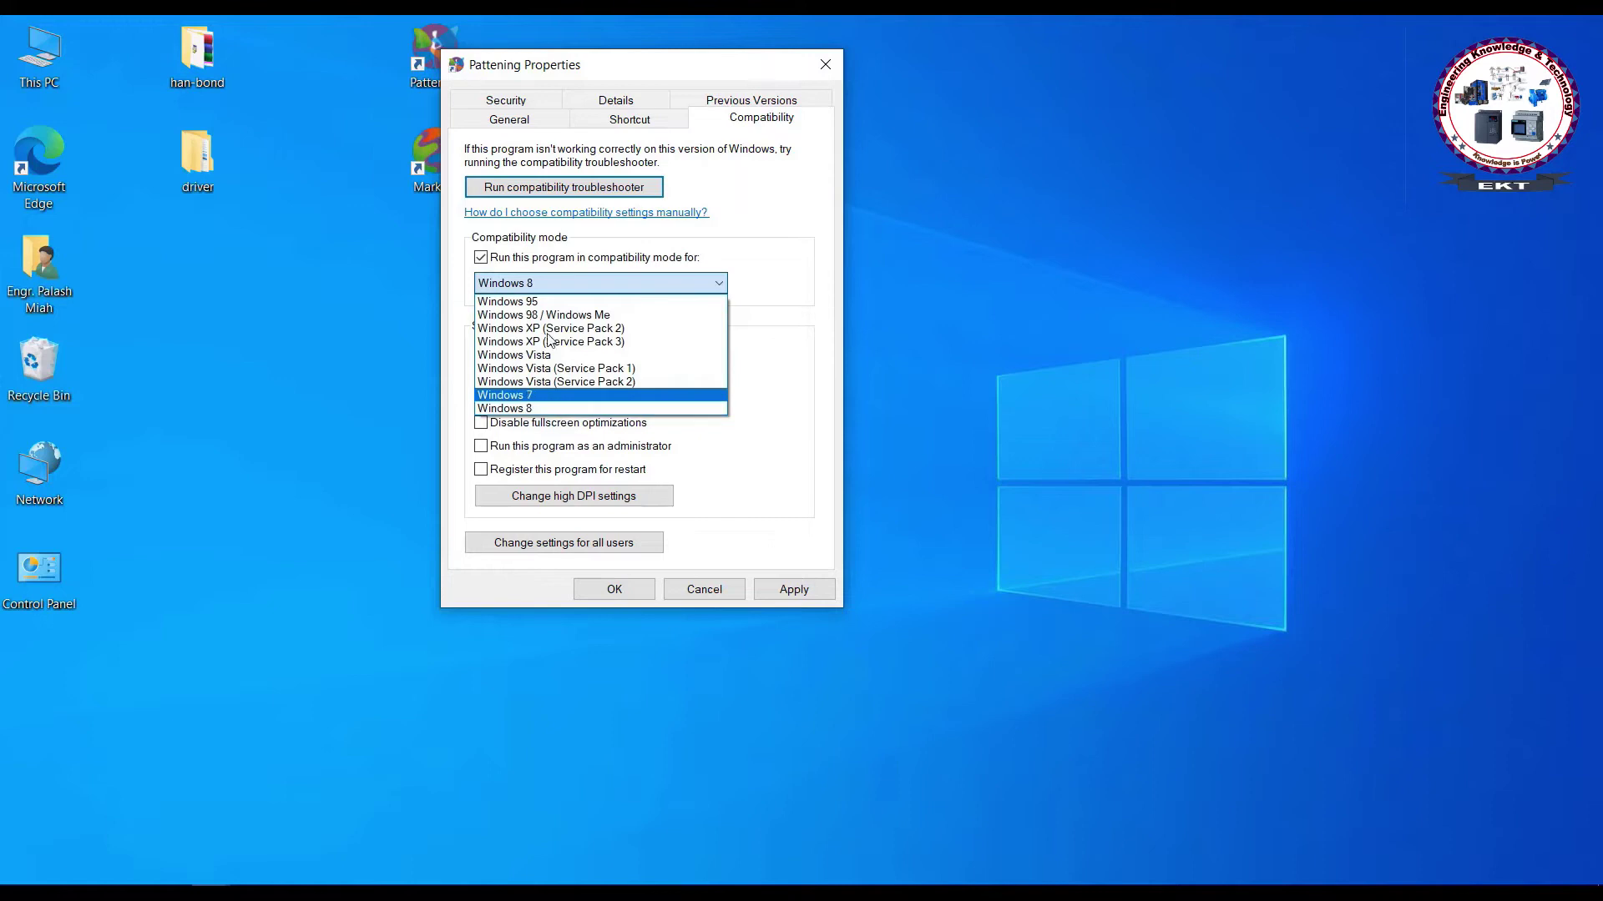
pyautogui.click(551, 409)
pyautogui.click(789, 593)
pyautogui.click(619, 594)
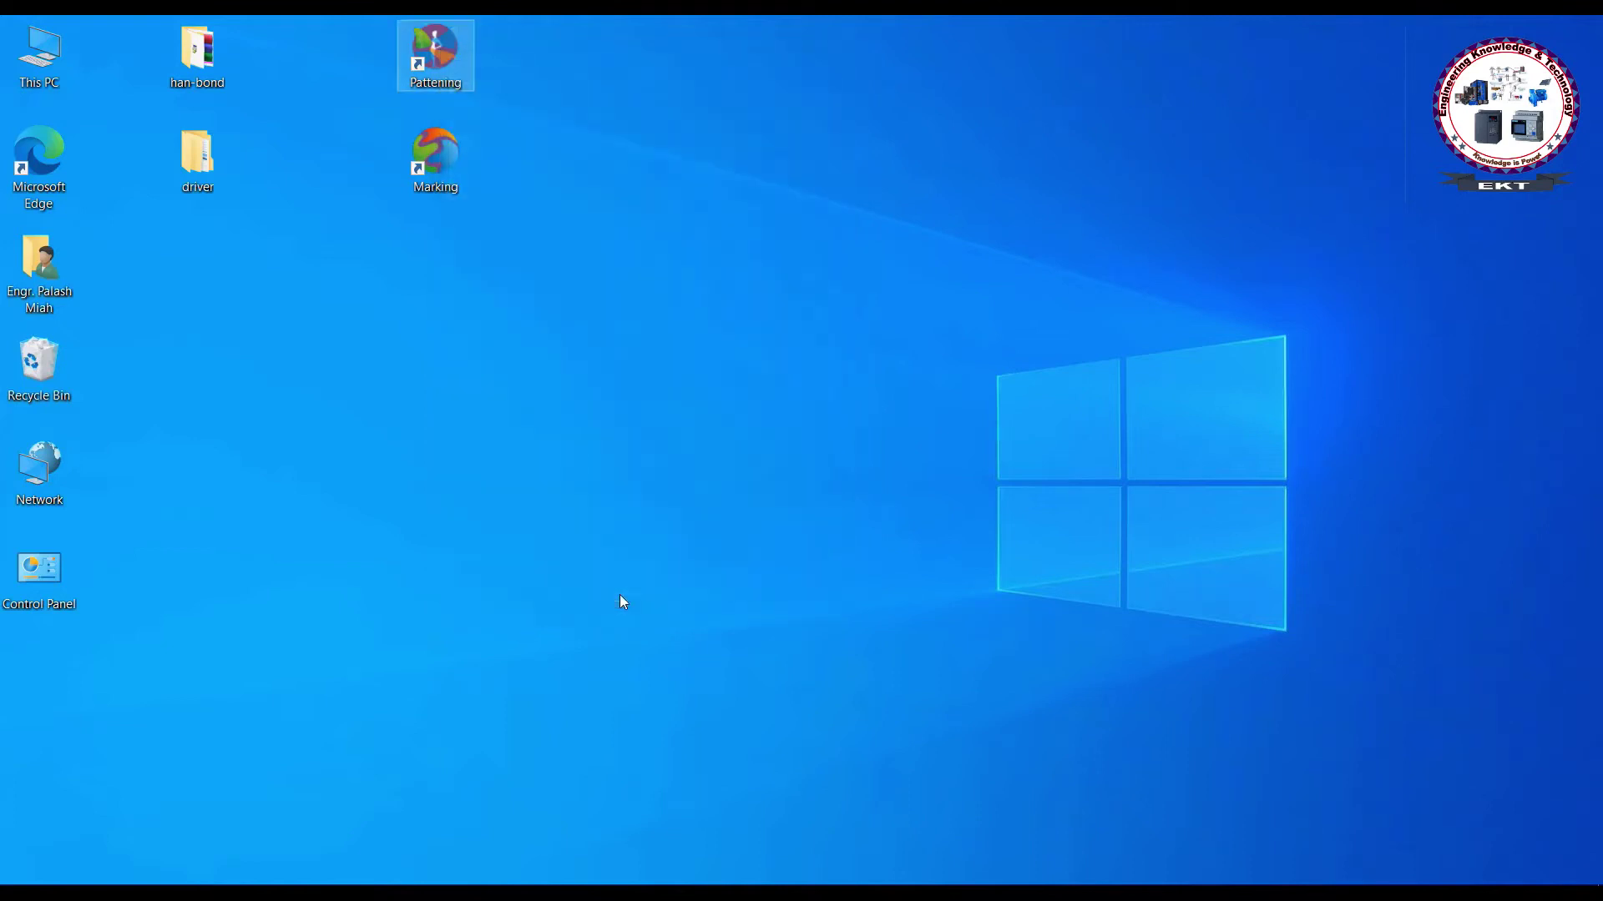
pyautogui.click(575, 364)
# - Set the Marking shortcut to run in Windows 8 compatibility mode and apply it
pyautogui.rightClick(438, 151)
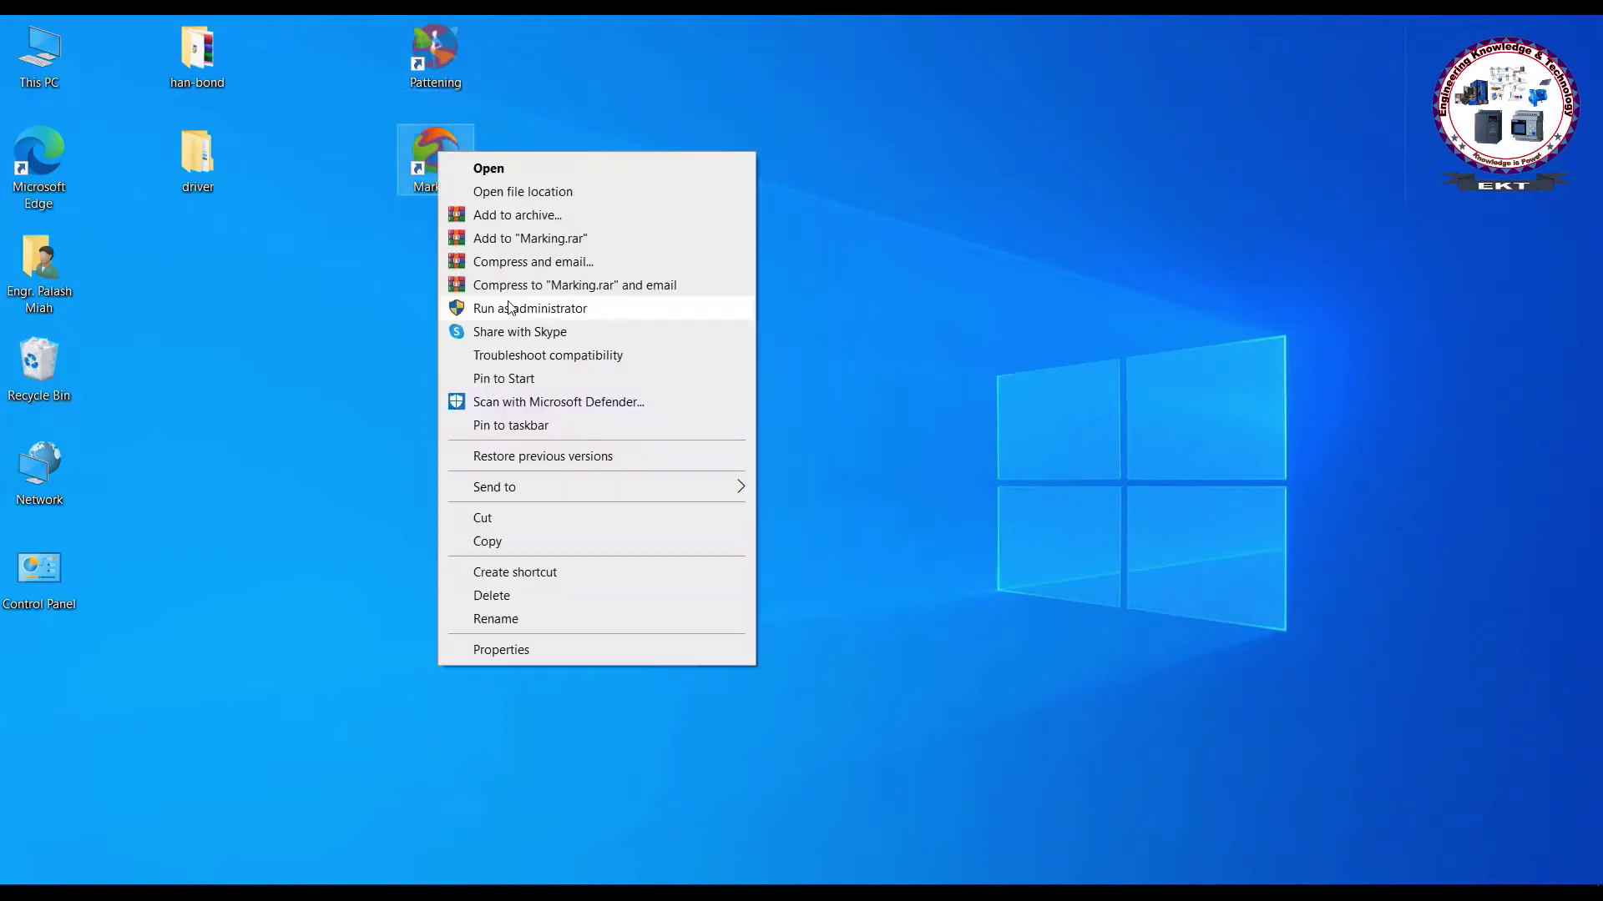
pyautogui.click(501, 650)
pyautogui.hotkey('ctrl', 'shift', 'Tab')
pyautogui.click(766, 222)
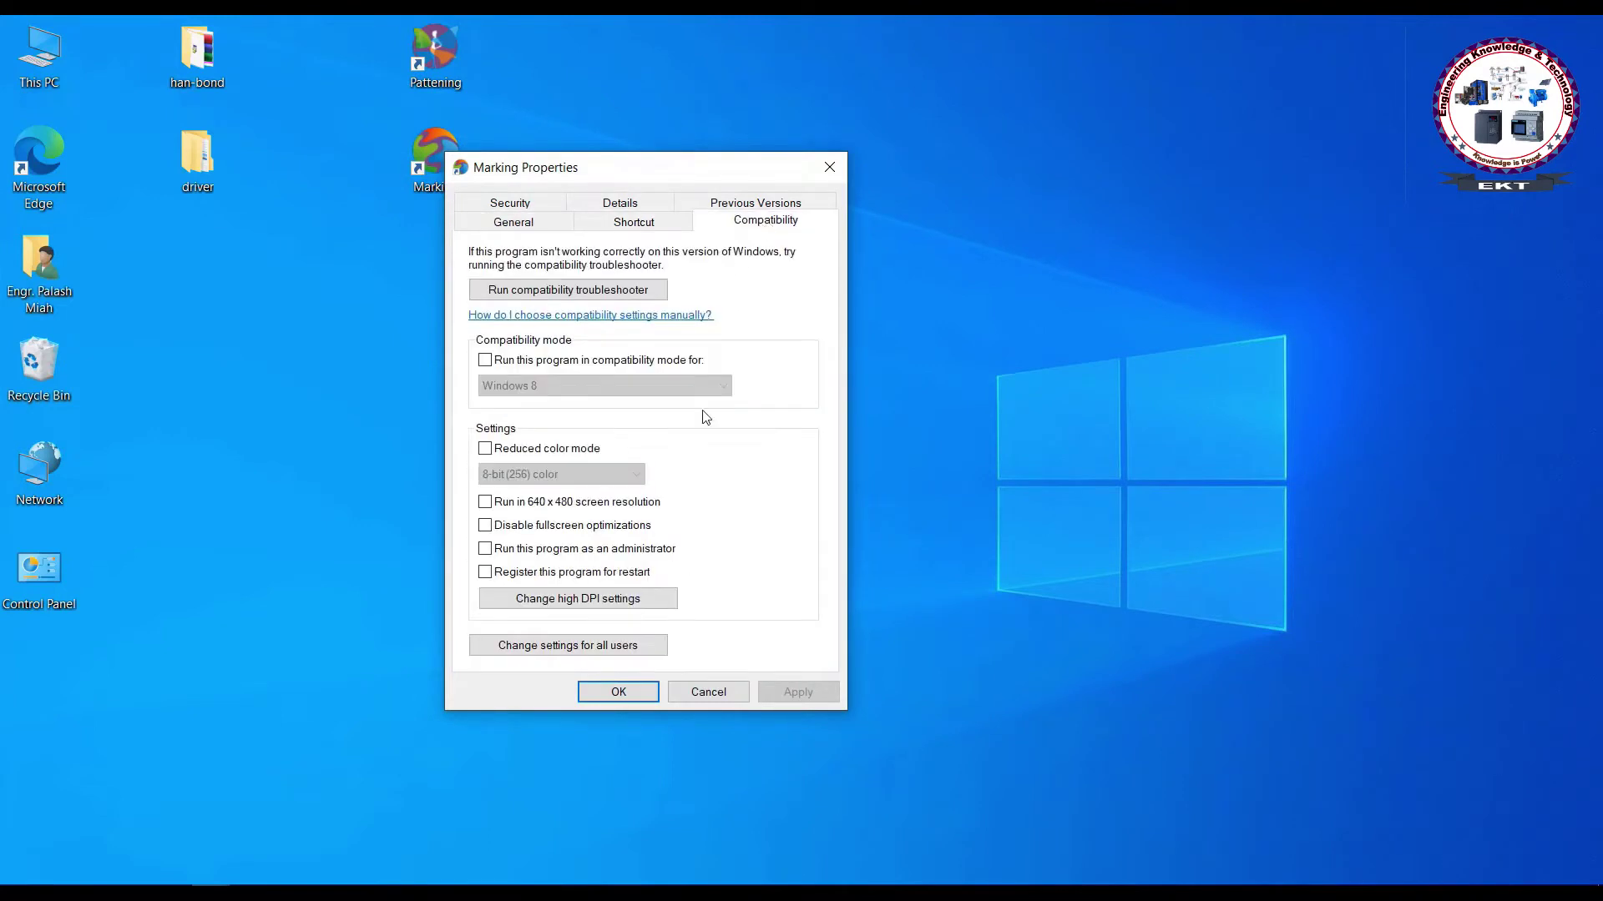
pyautogui.click(485, 361)
pyautogui.click(818, 696)
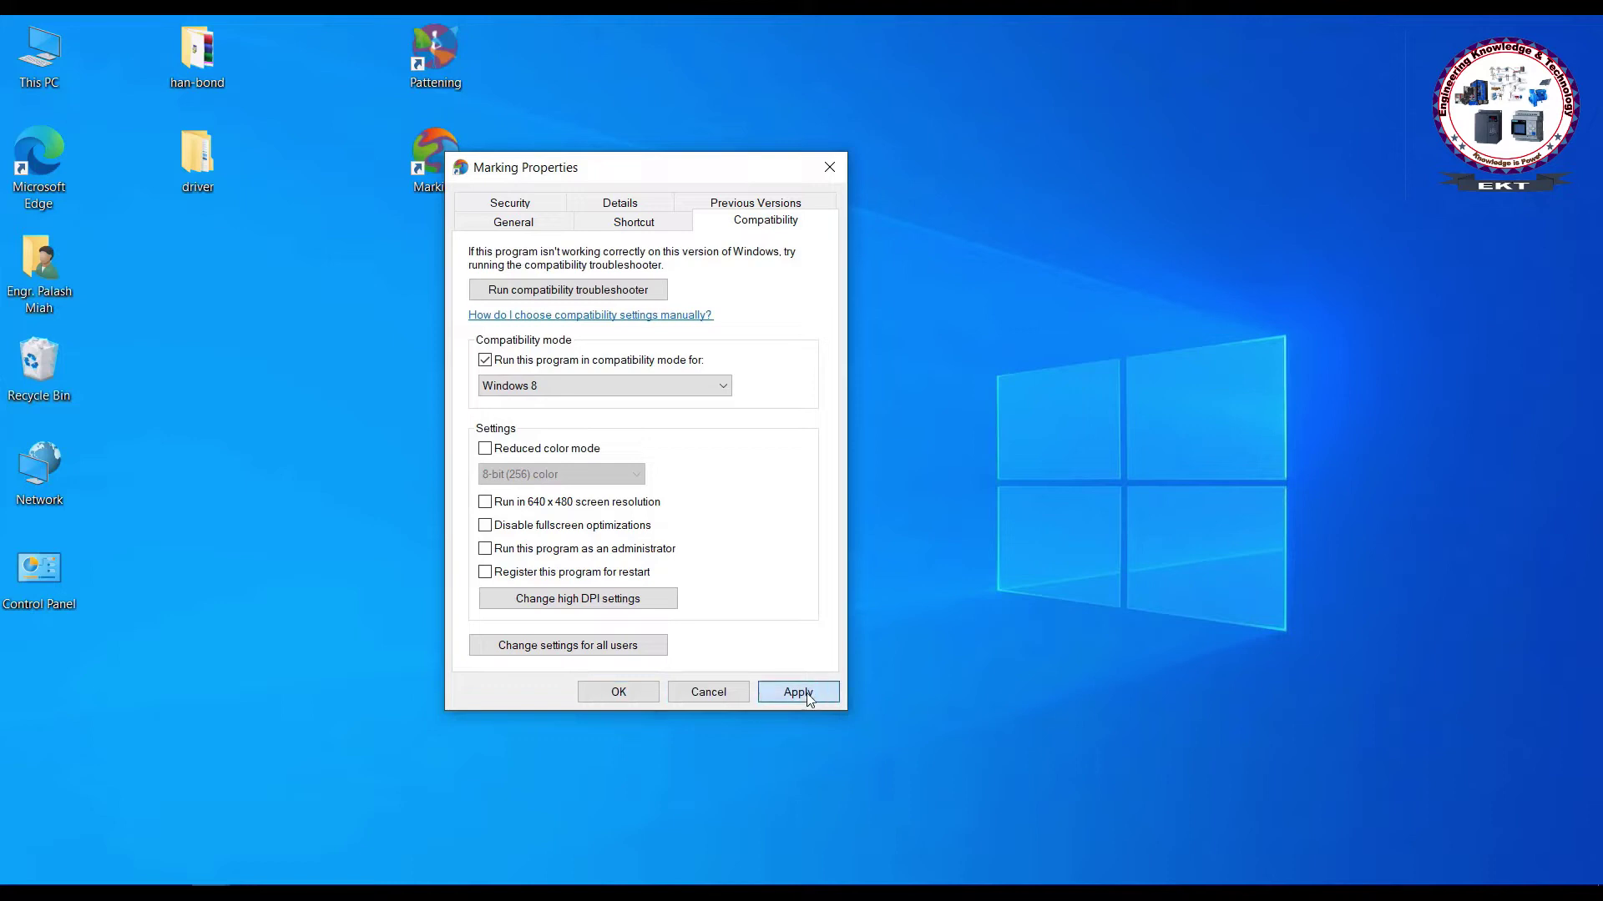
pyautogui.click(636, 691)
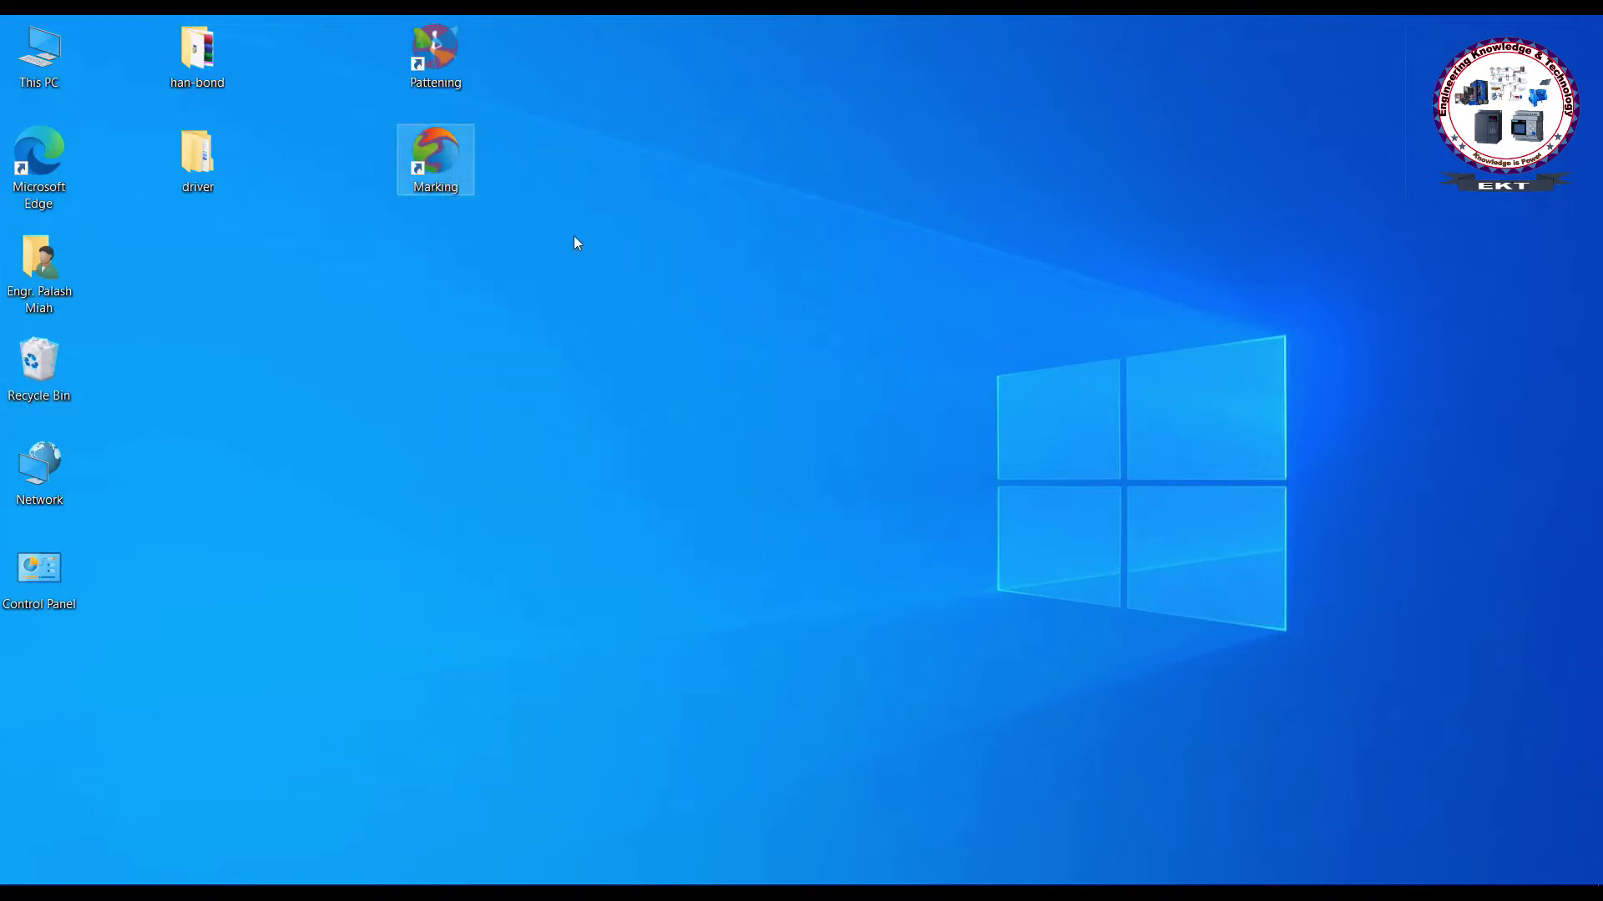
# - Run Pattening as administrator, maximize the verification dialog, and select its machine code
pyautogui.click(437, 50)
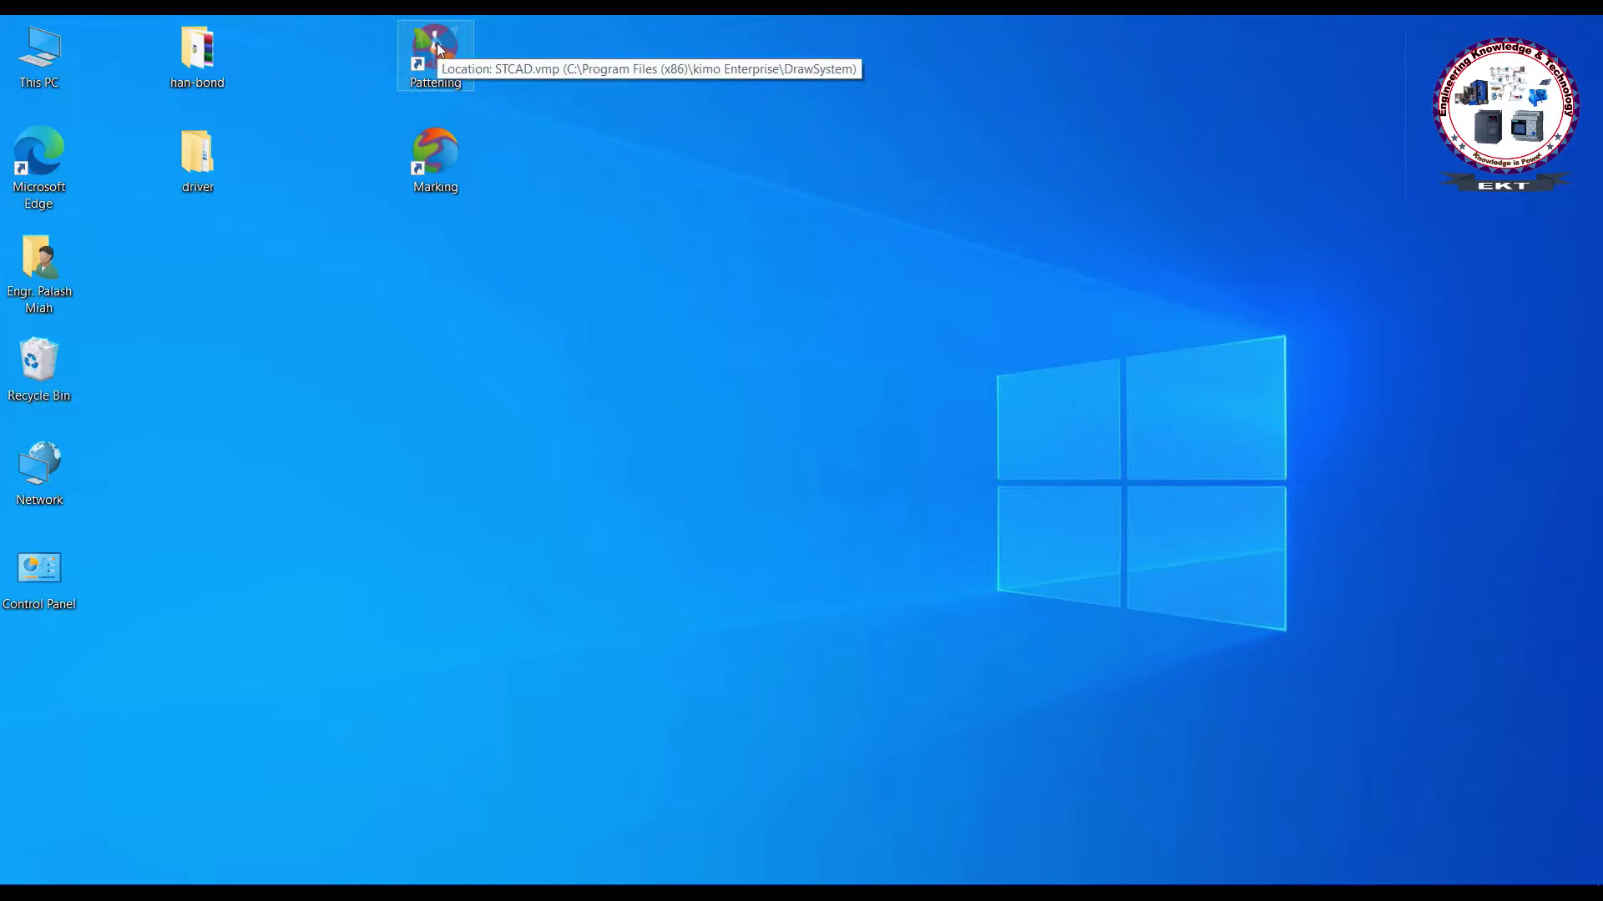
pyautogui.rightClick(440, 50)
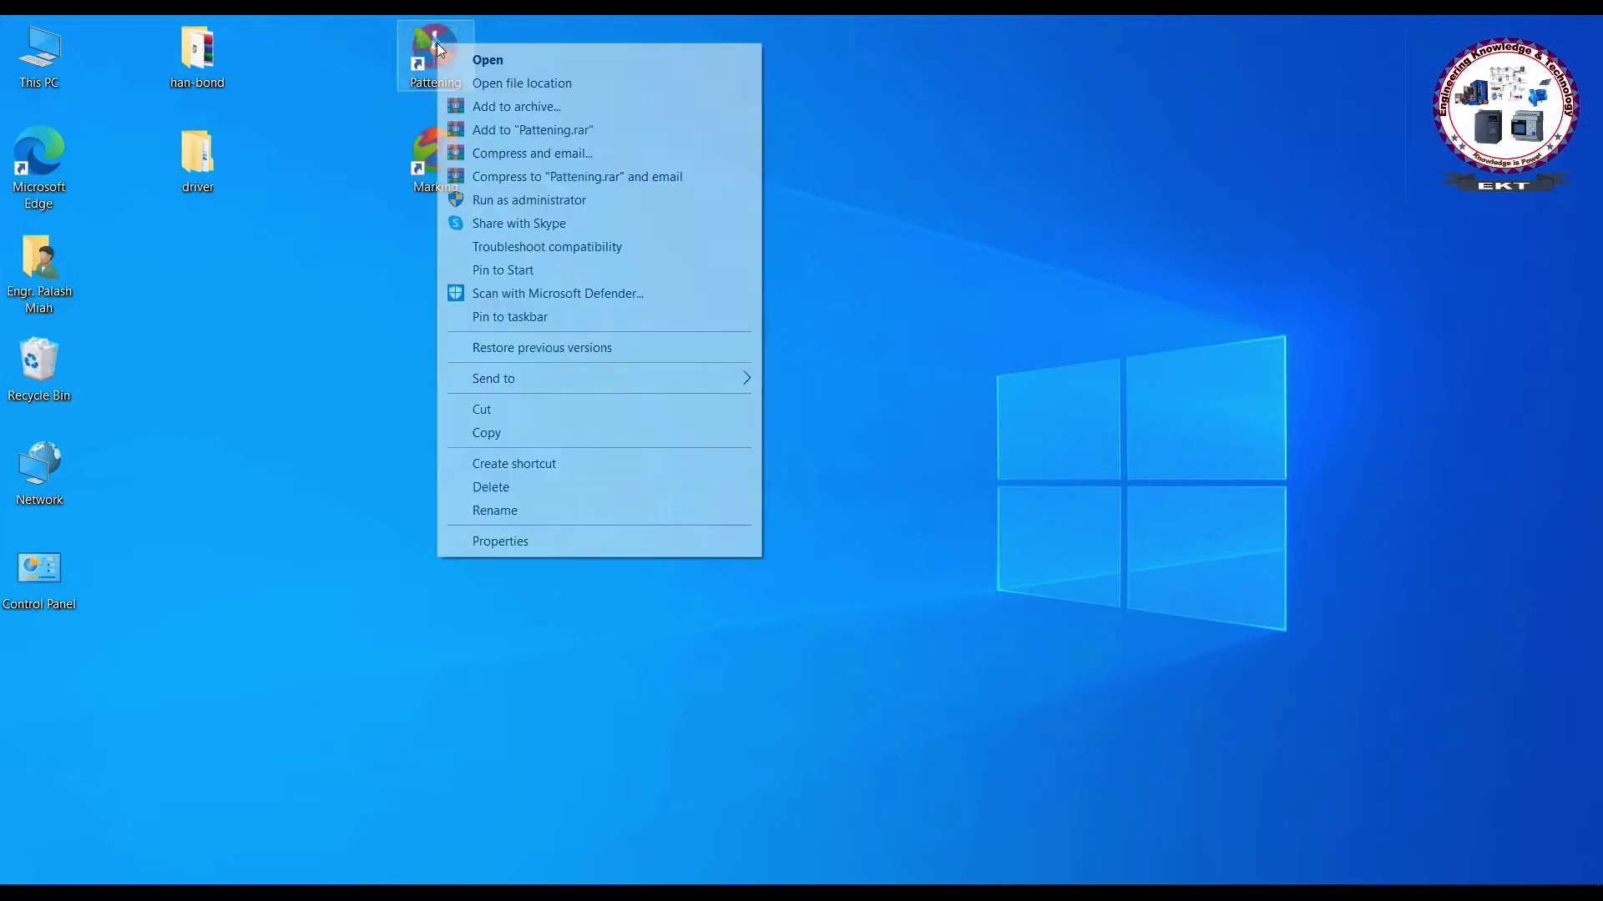
pyautogui.click(543, 204)
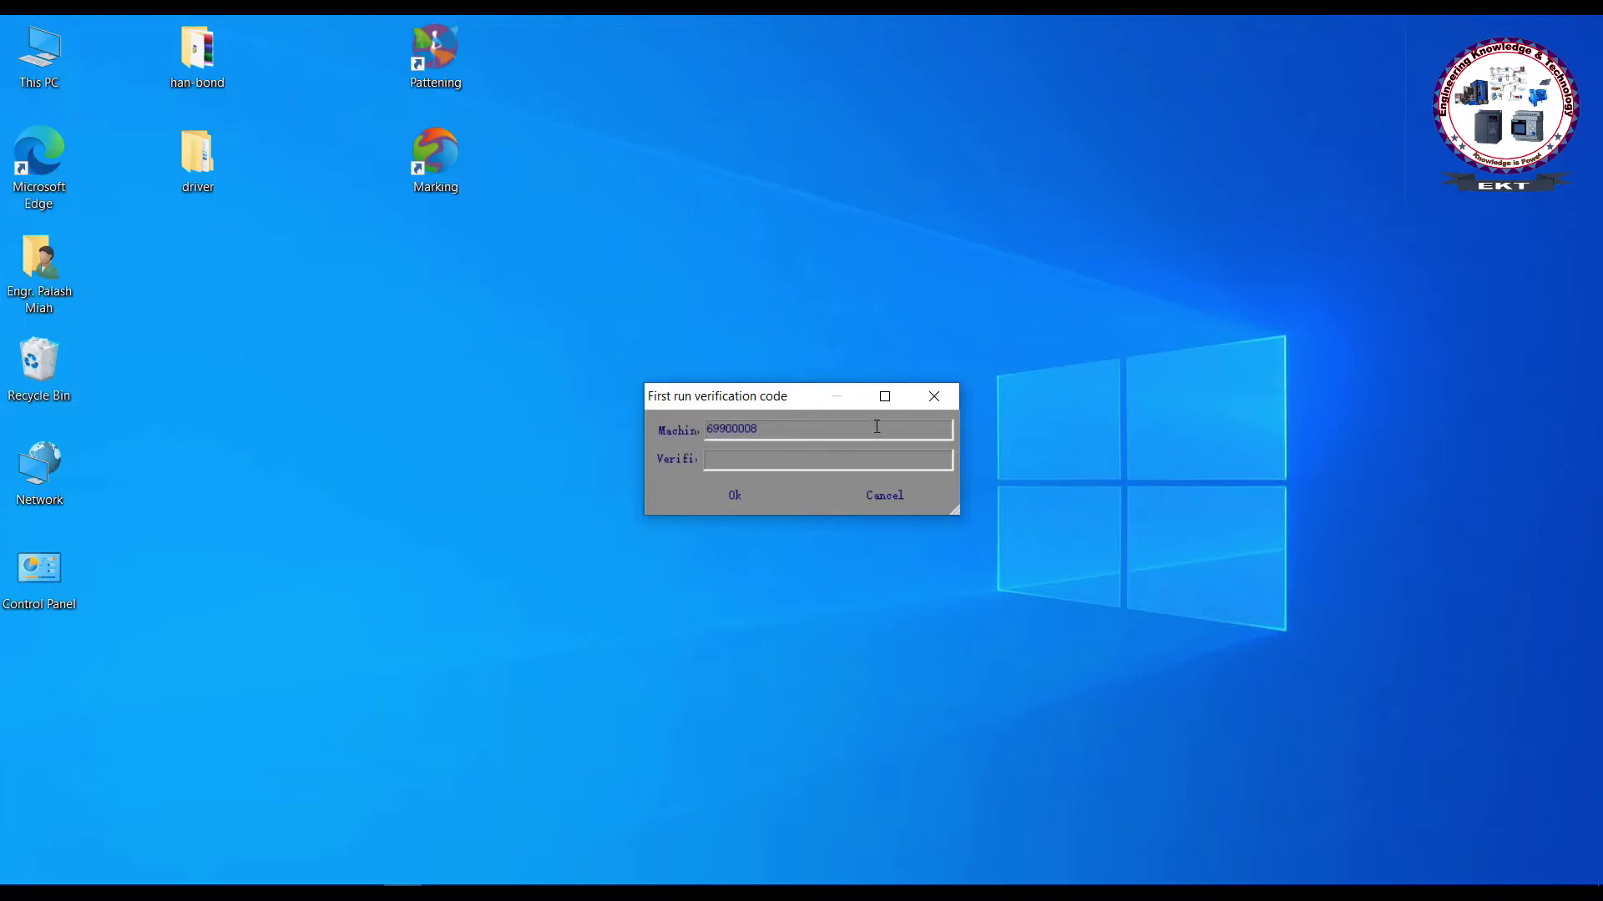
pyautogui.click(885, 397)
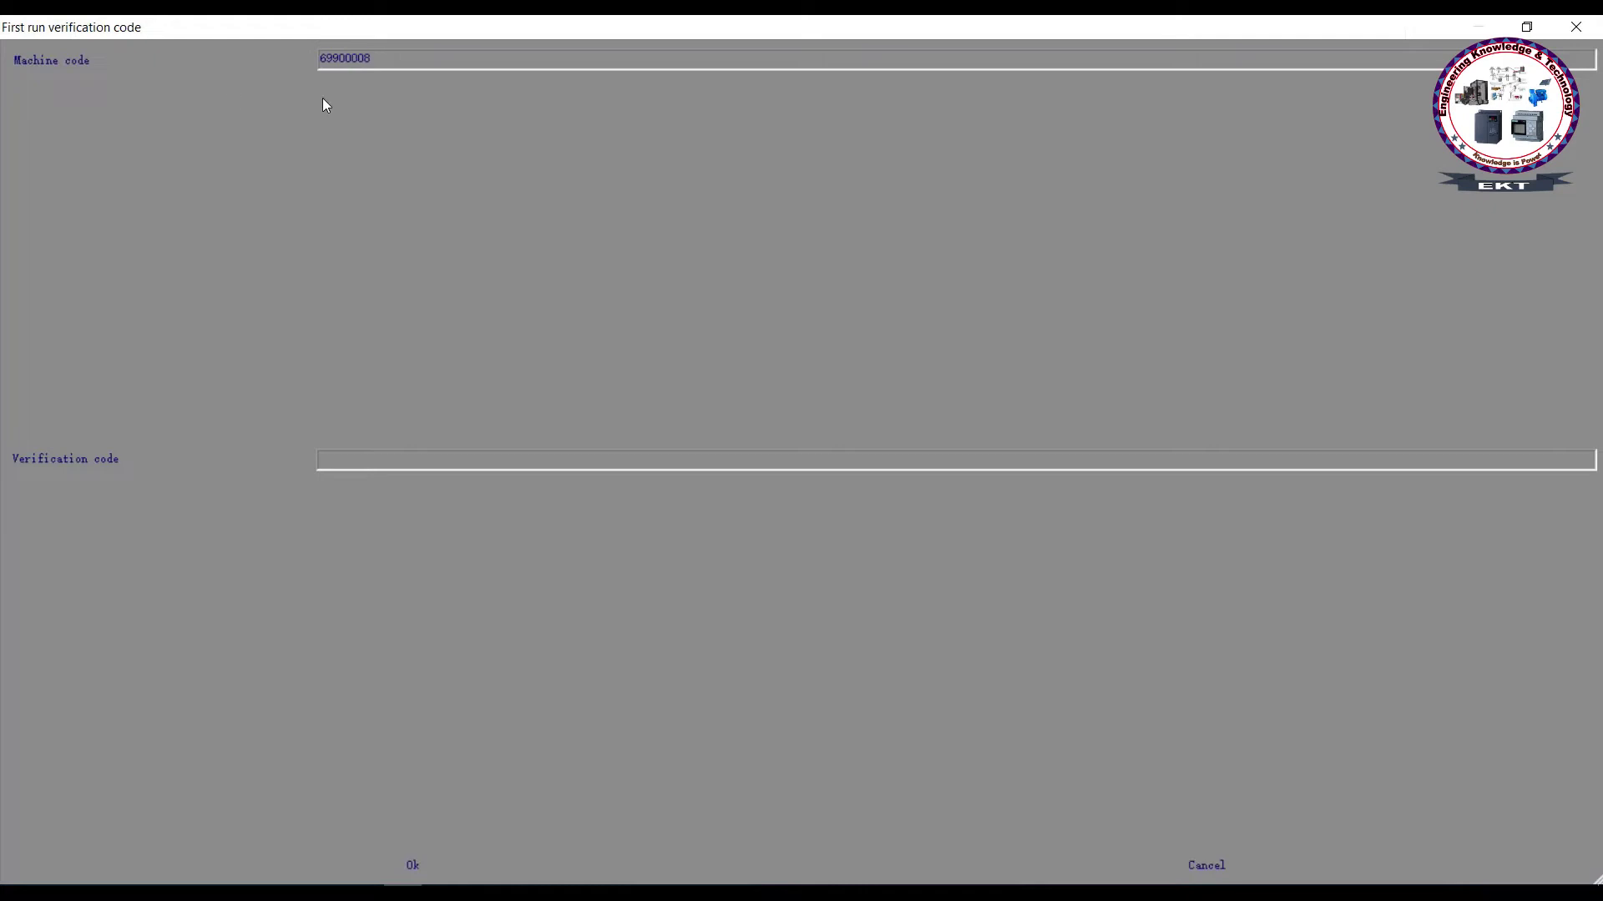
pyautogui.moveTo(382, 60); pyautogui.dragTo(285, 51)
pyautogui.hotkey('ctrl', 'c')
# - Run VerifyCode from han-bond and generate a verification code from the pasted machine code
pyautogui.click(1527, 26)
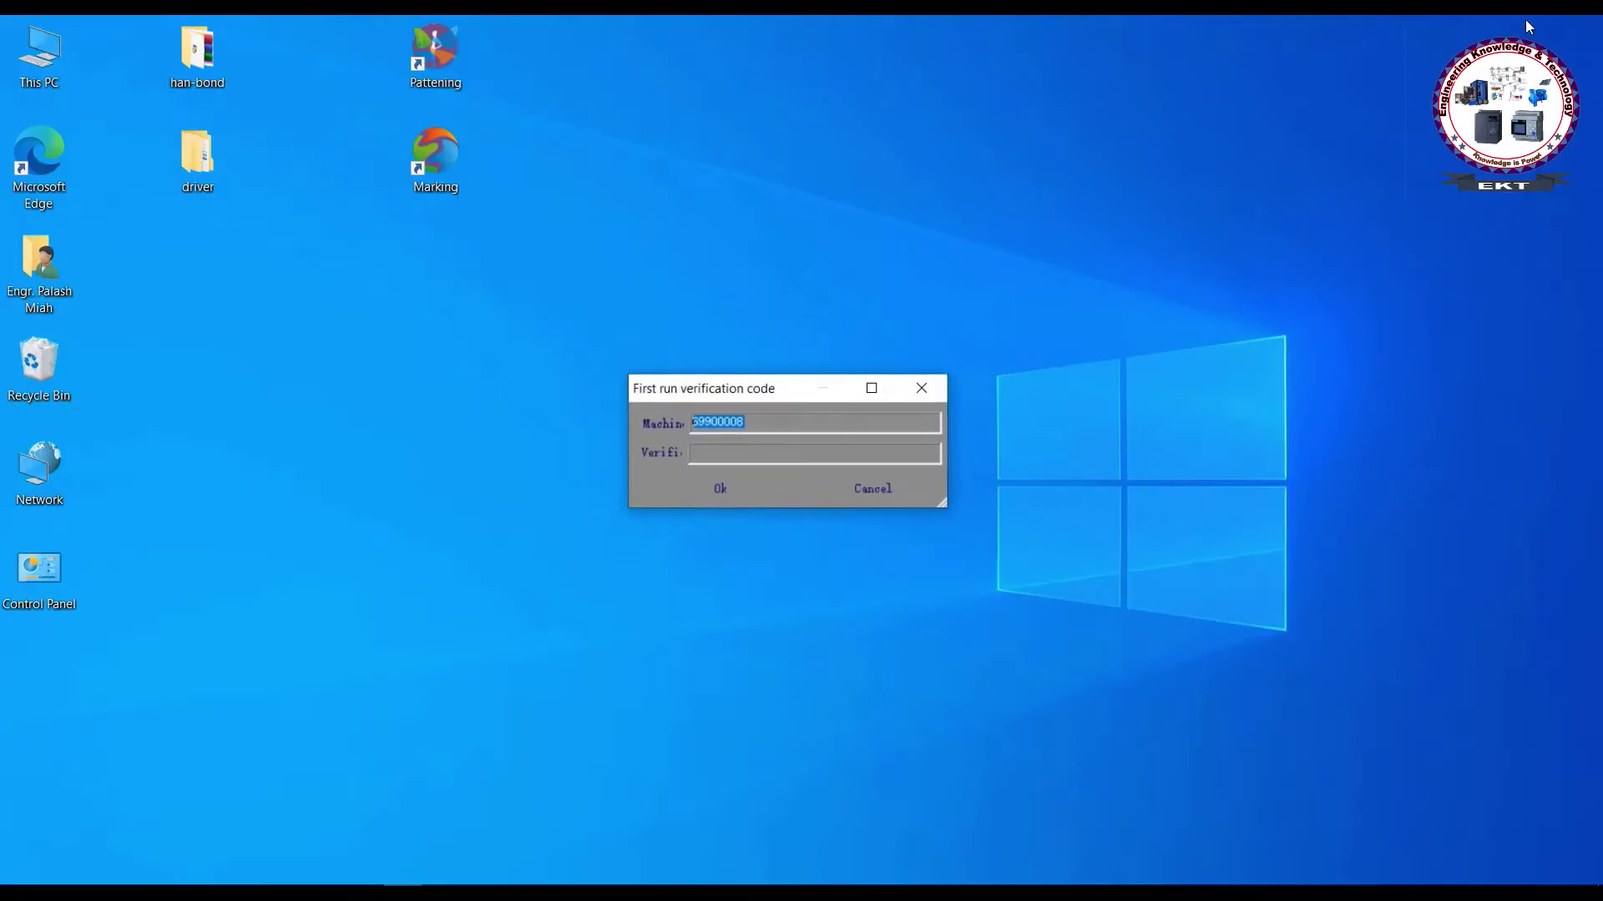
pyautogui.doubleClick(198, 56)
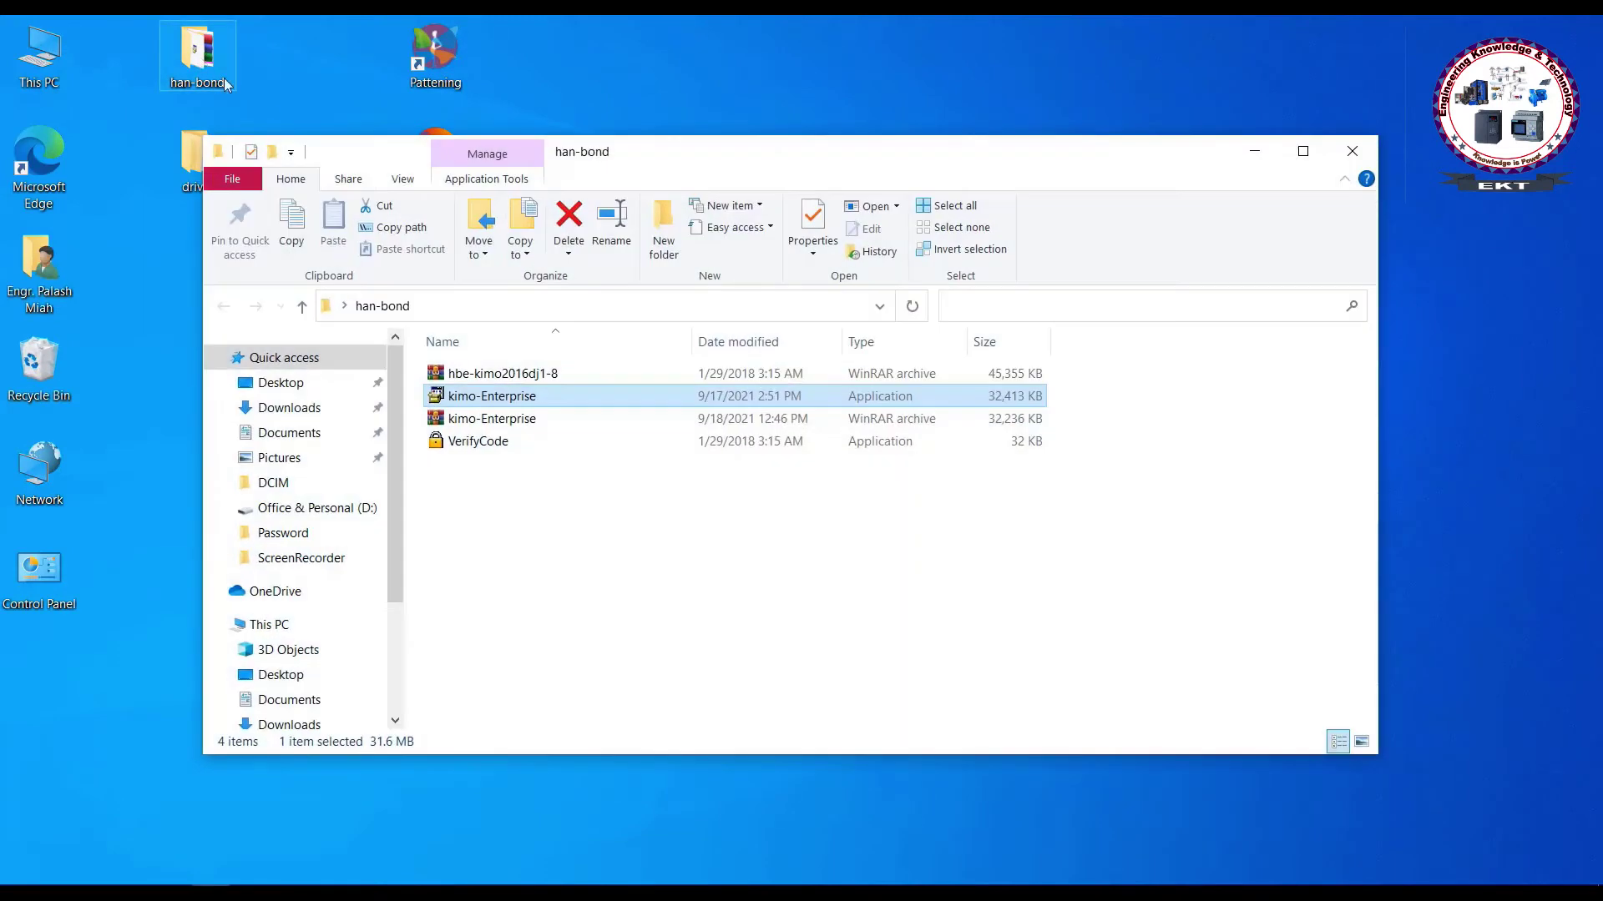
pyautogui.doubleClick(478, 444)
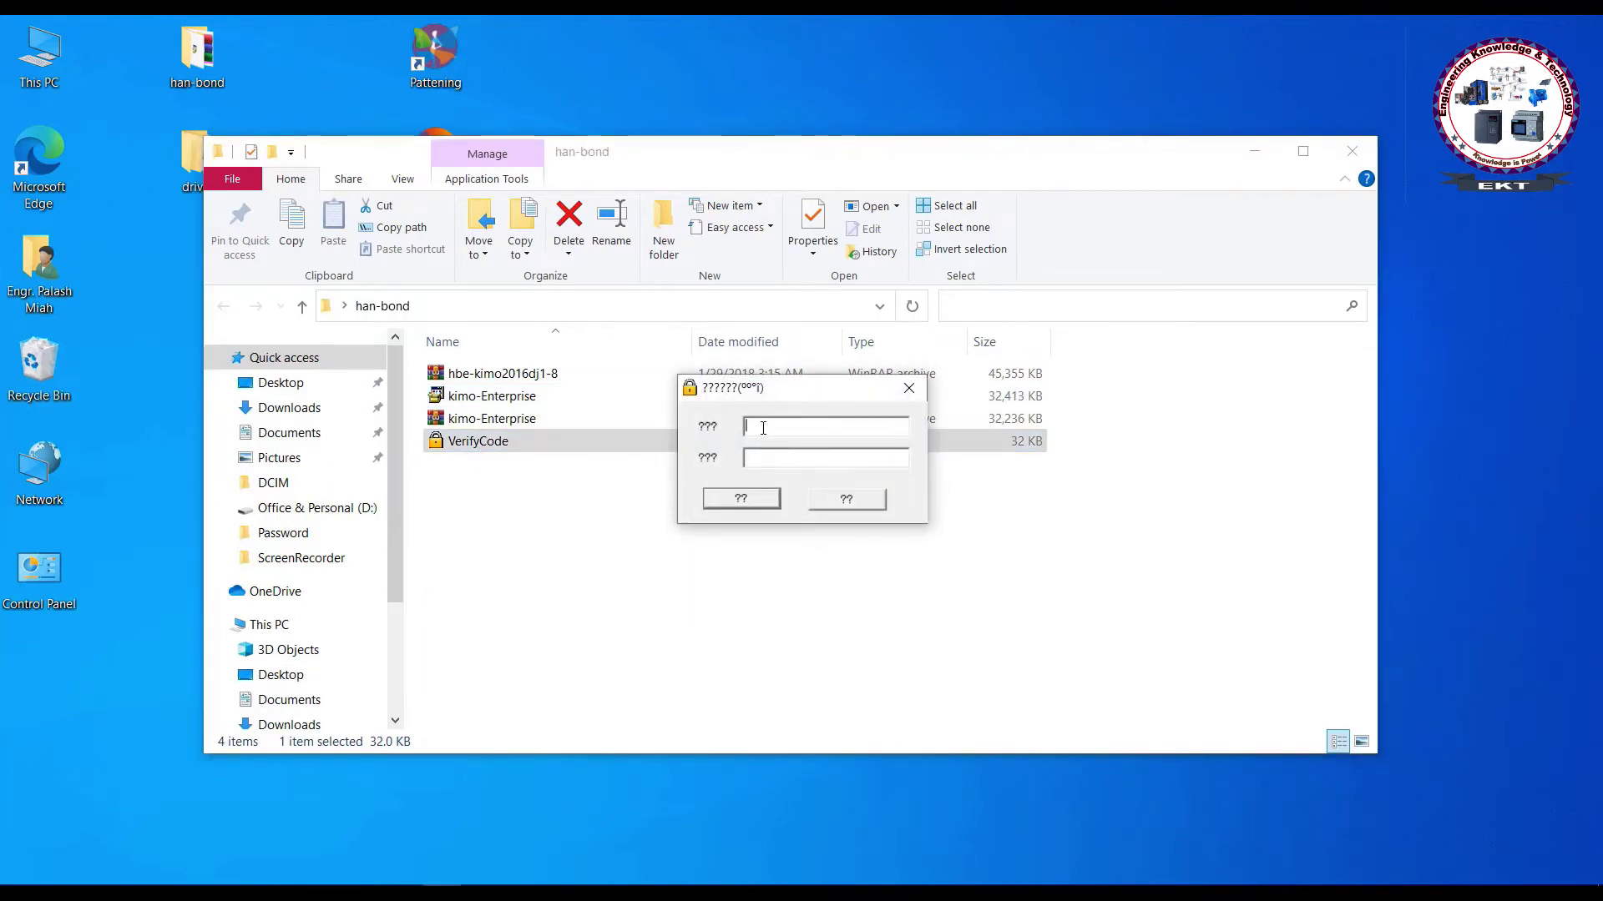
pyautogui.hotkey('ctrl', 'v')
pyautogui.click(743, 503)
# - Paste the generated code into kimo's first-run verification dialog, confirm it, and close VerifyCode
pyautogui.moveTo(856, 455); pyautogui.dragTo(714, 466)
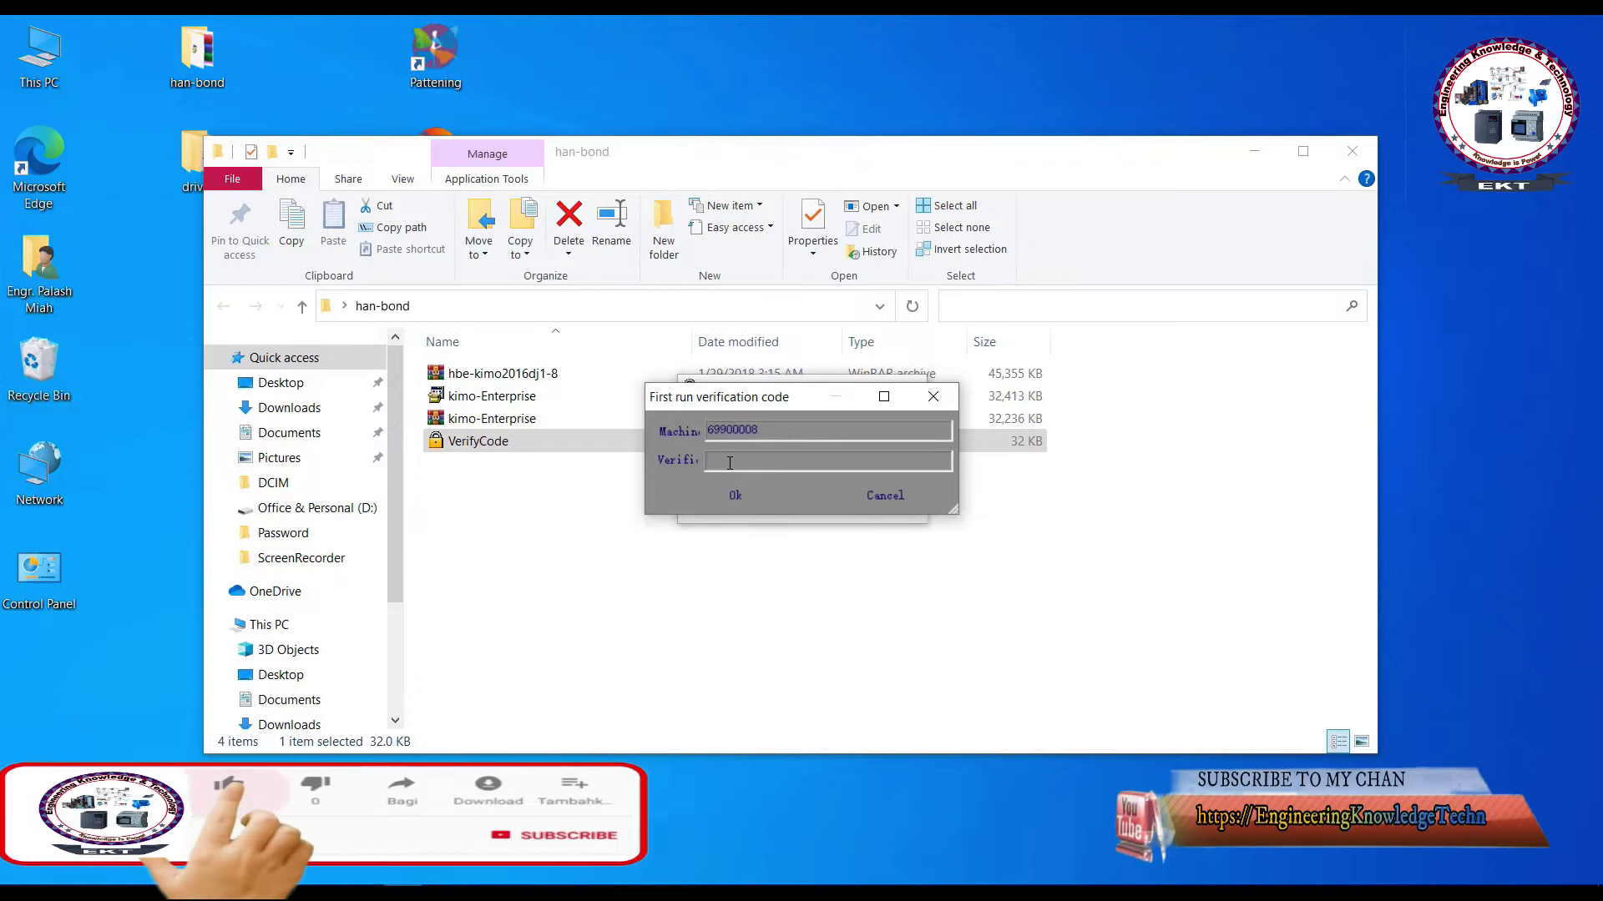
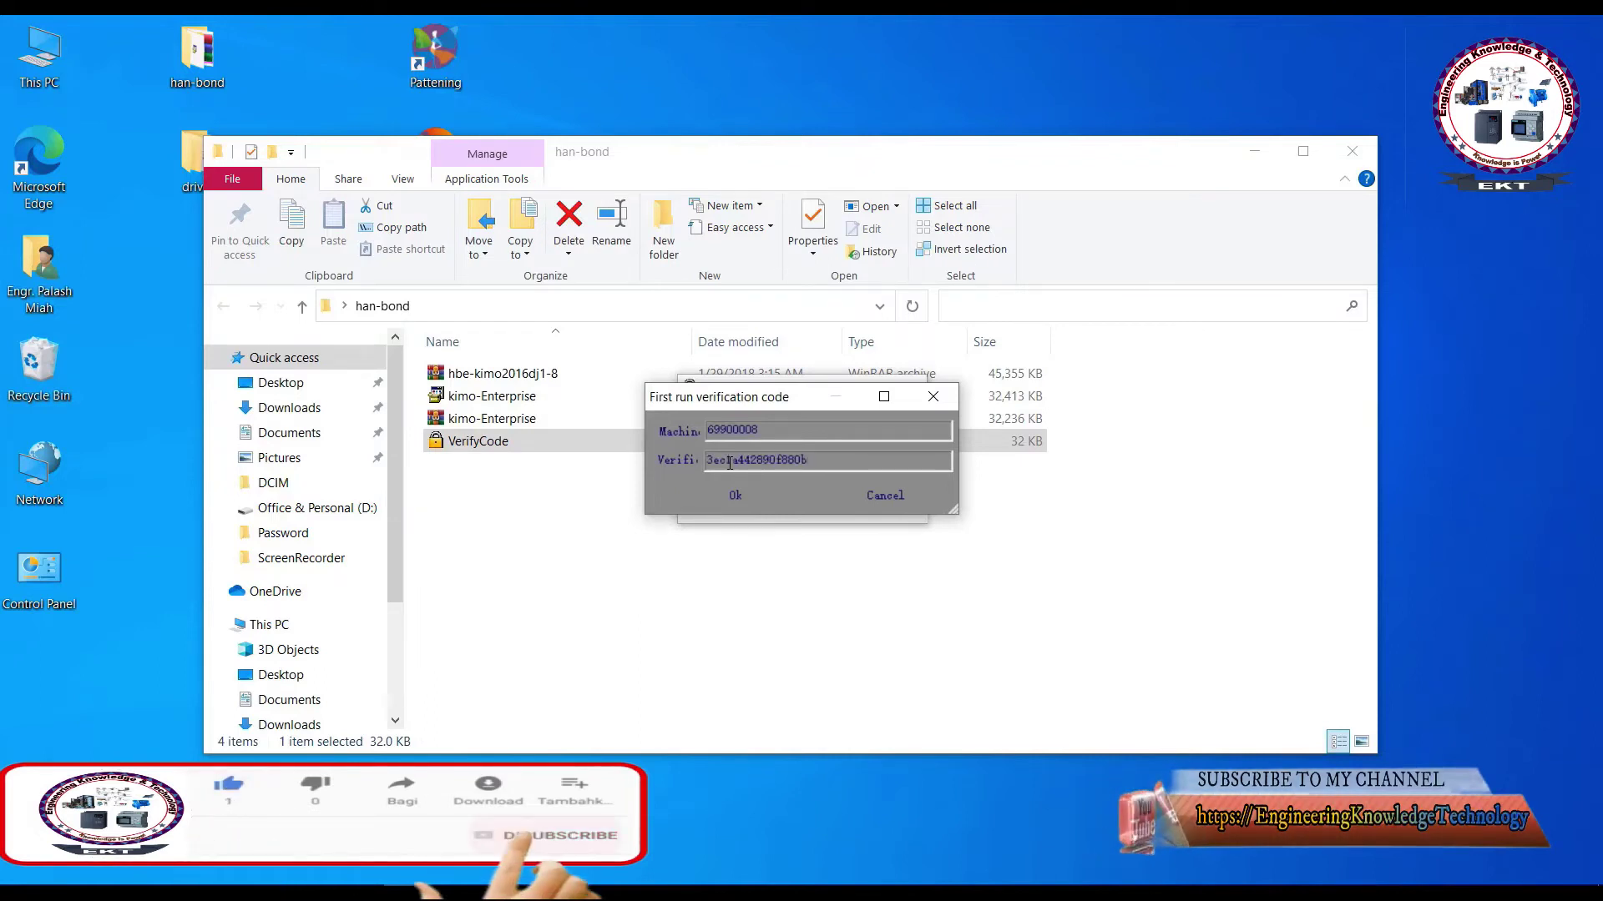
pyautogui.click(741, 500)
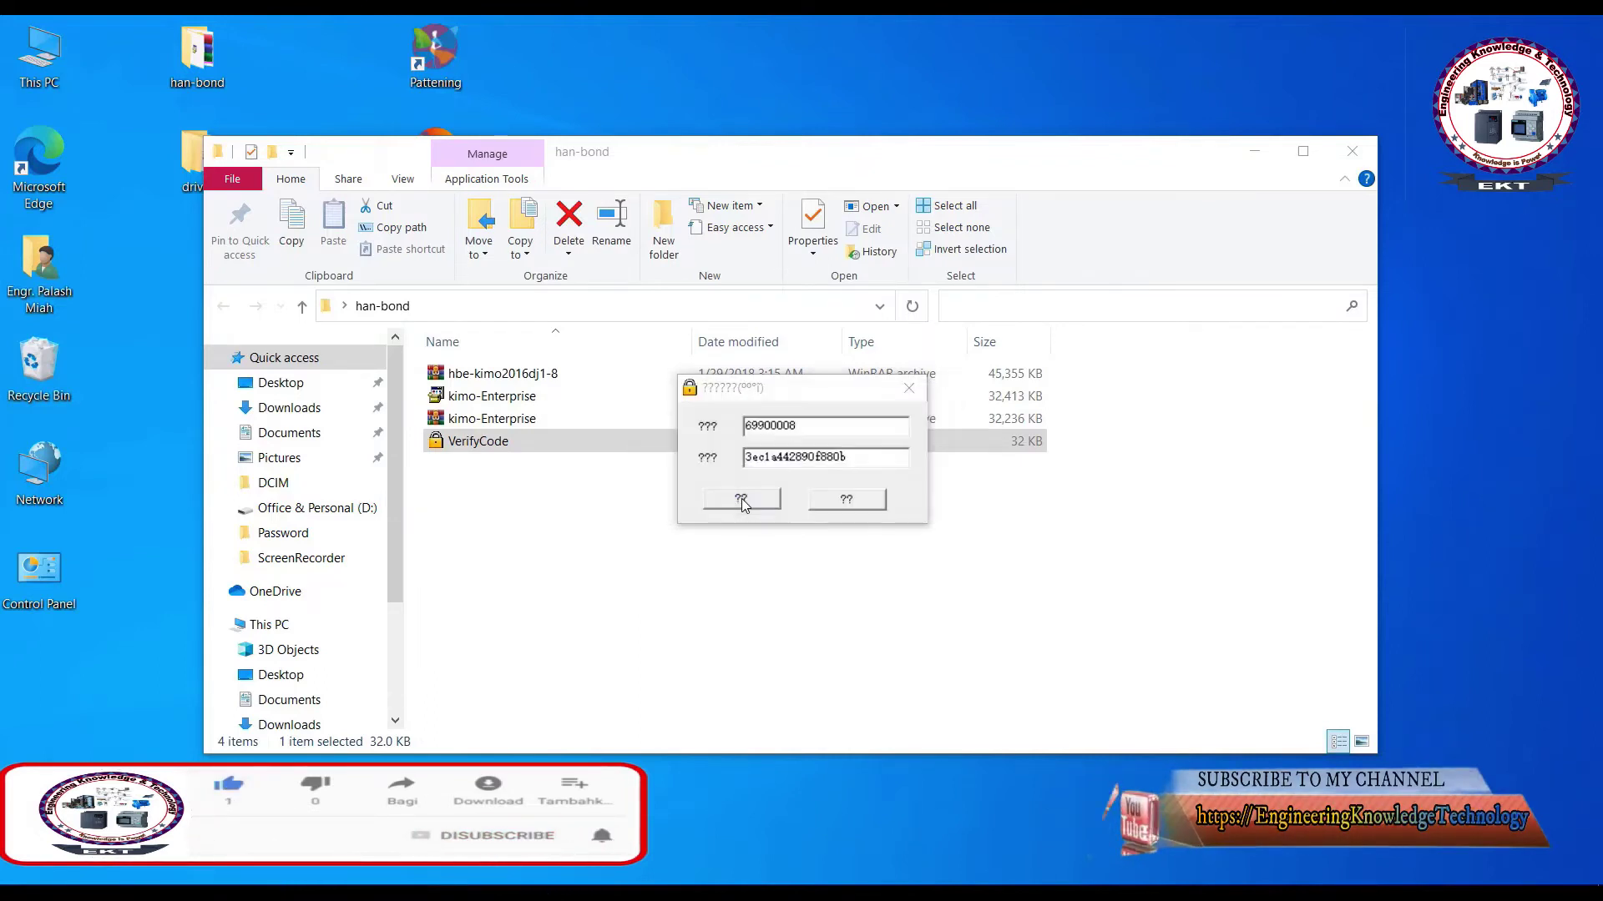
pyautogui.click(741, 500)
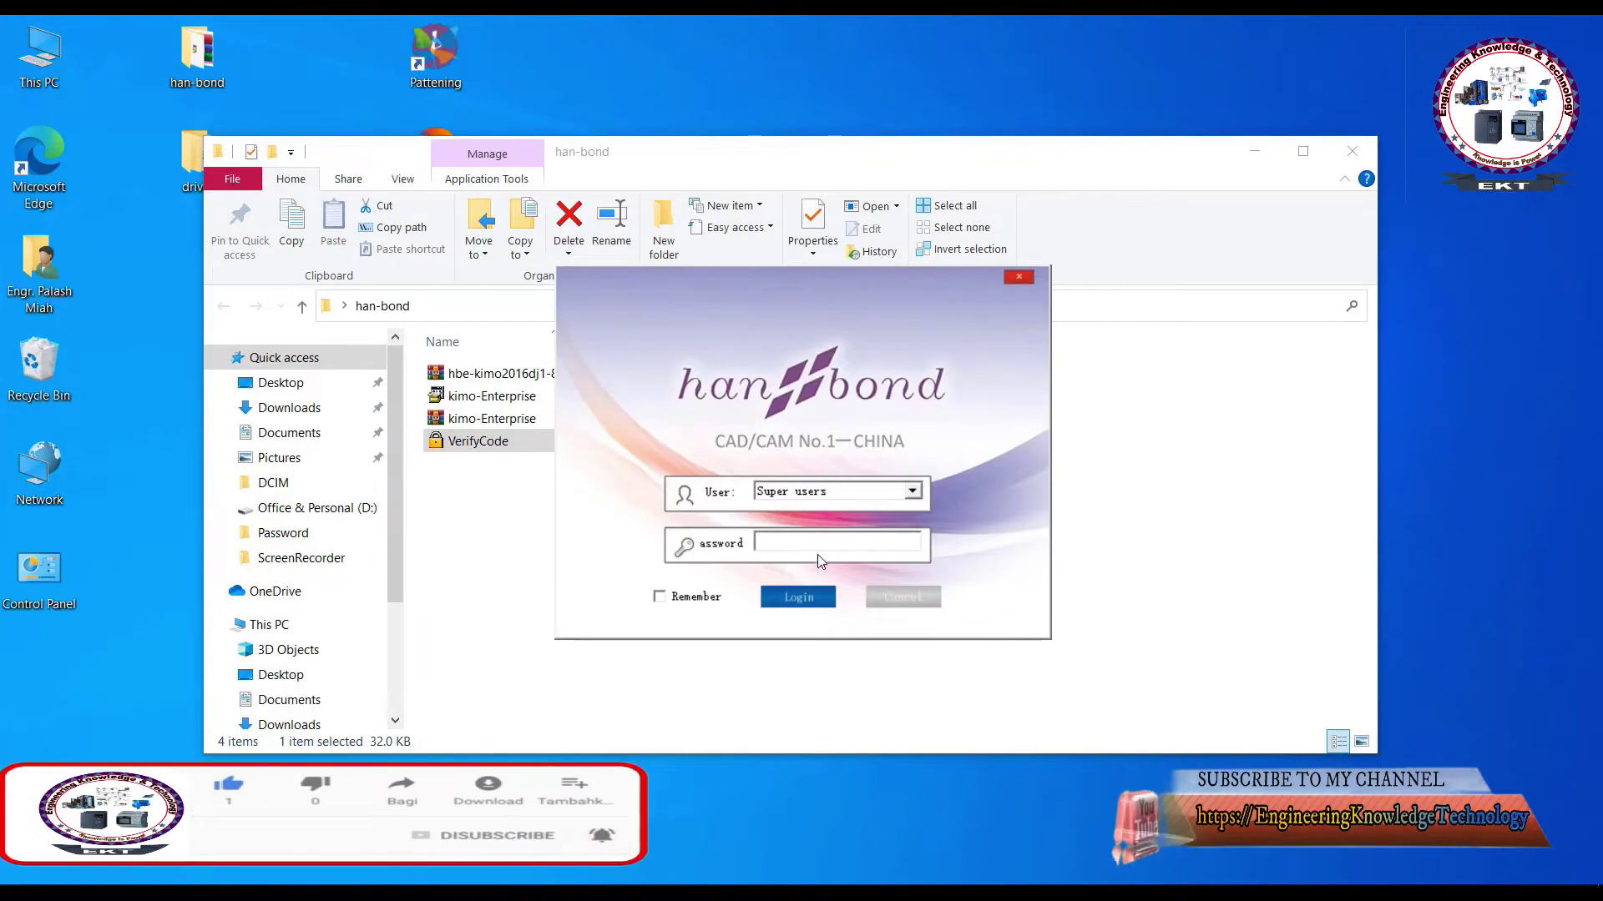
# - Log in to CAD as Super users, minimize it, and close the han-bond folder window
pyautogui.click(787, 600)
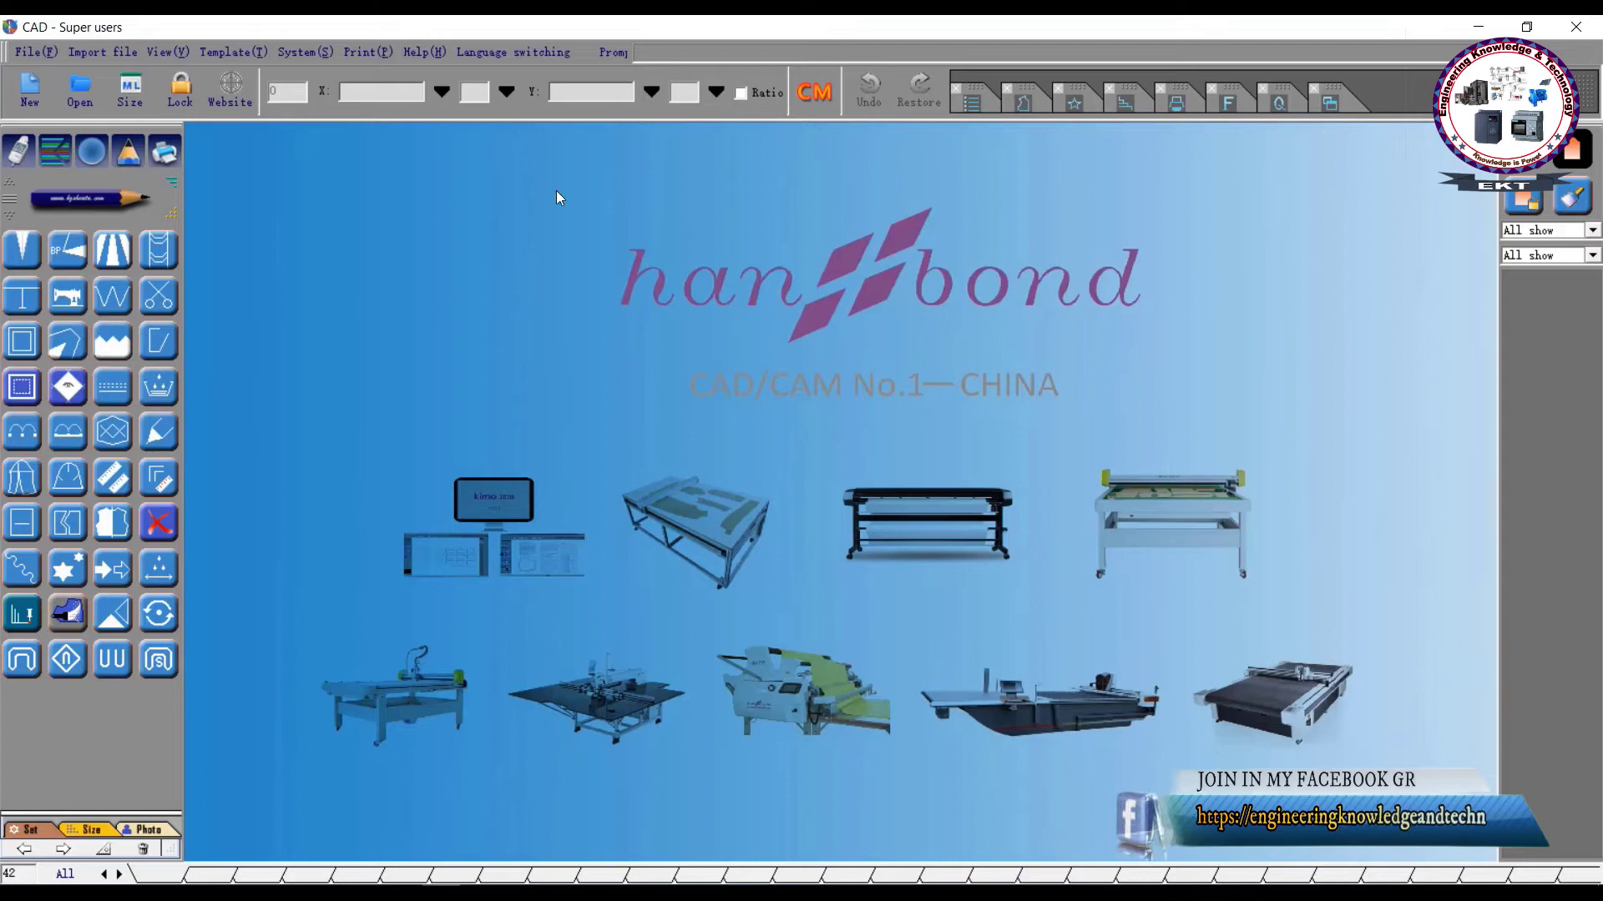
pyautogui.click(1482, 29)
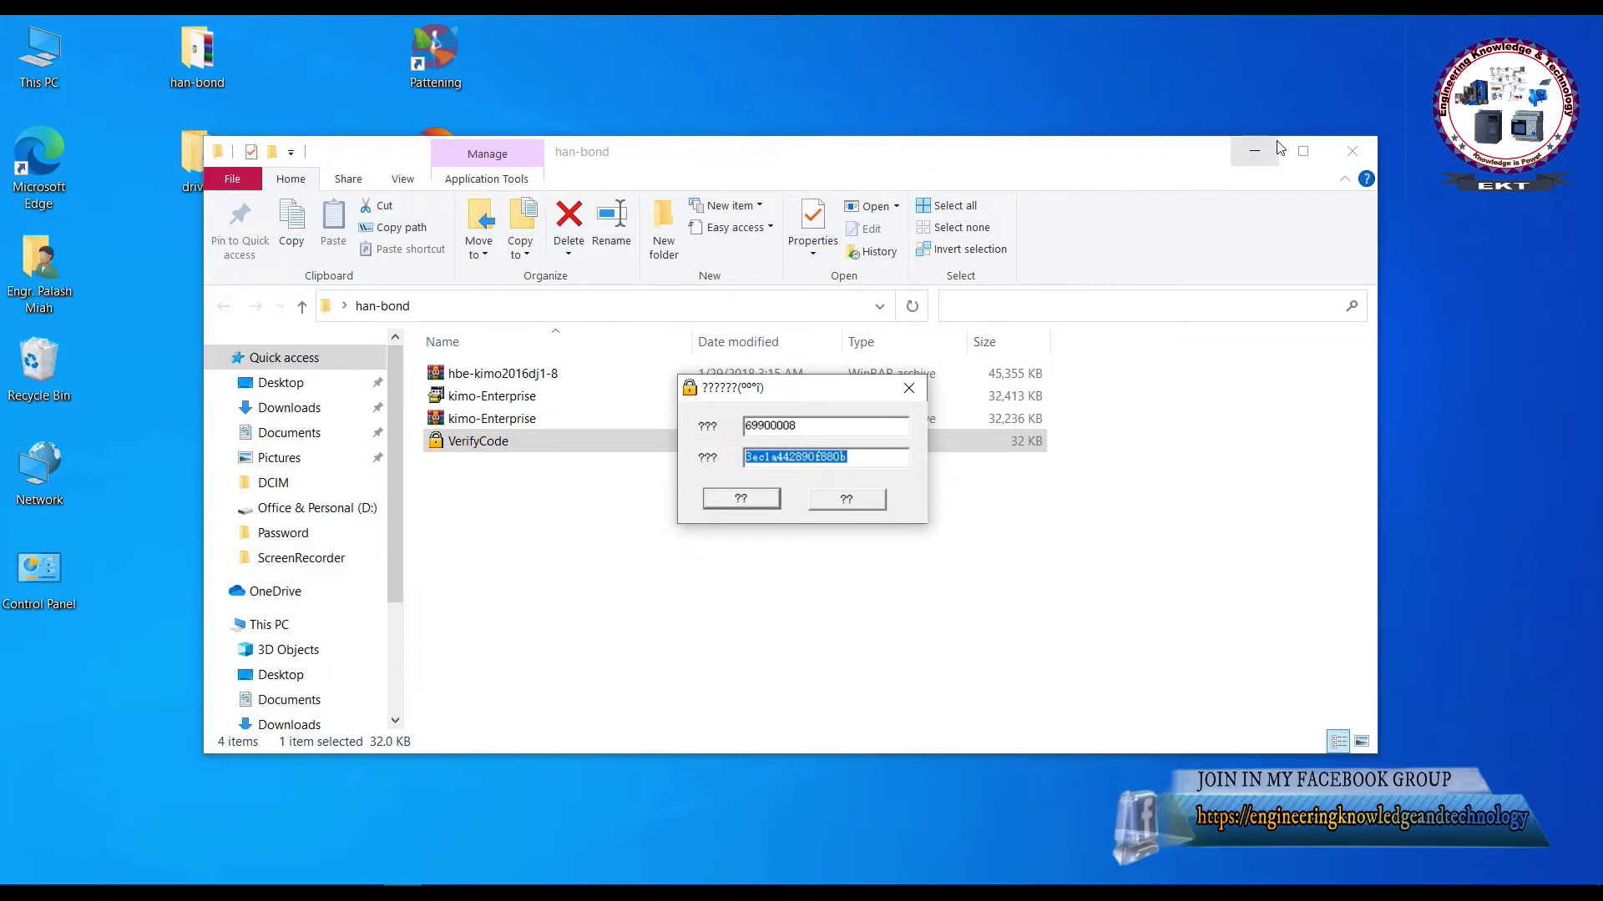
pyautogui.click(1353, 151)
# - Run Marking as administrator, cancel the firewall alert, log in, and close the Mark window
pyautogui.click(423, 164)
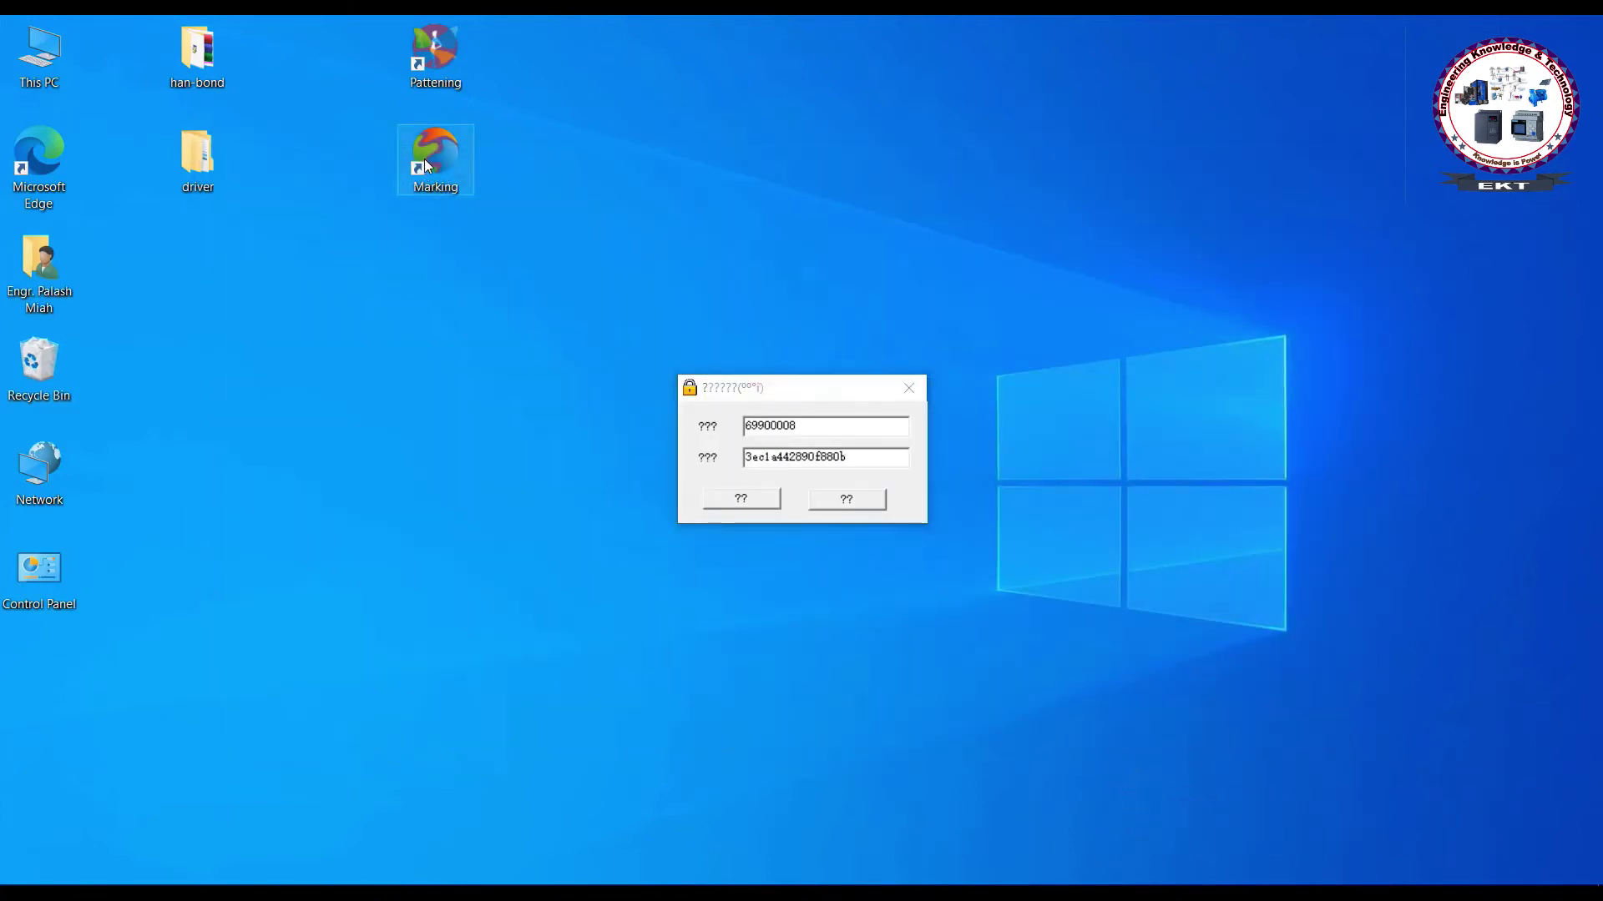
pyautogui.rightClick(425, 159)
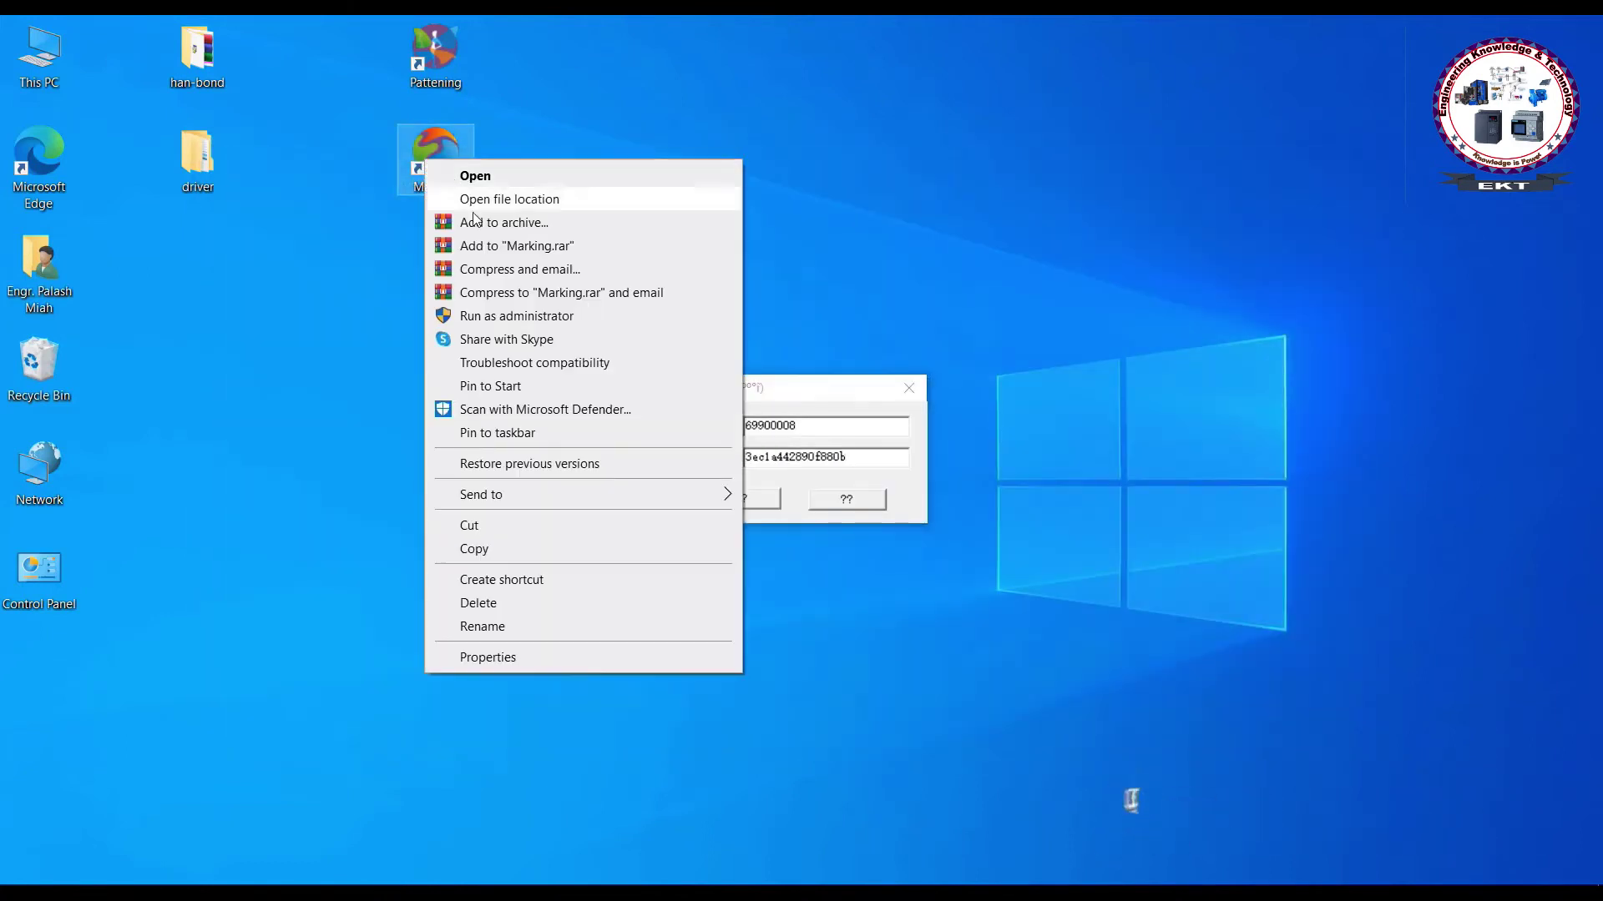
pyautogui.click(501, 317)
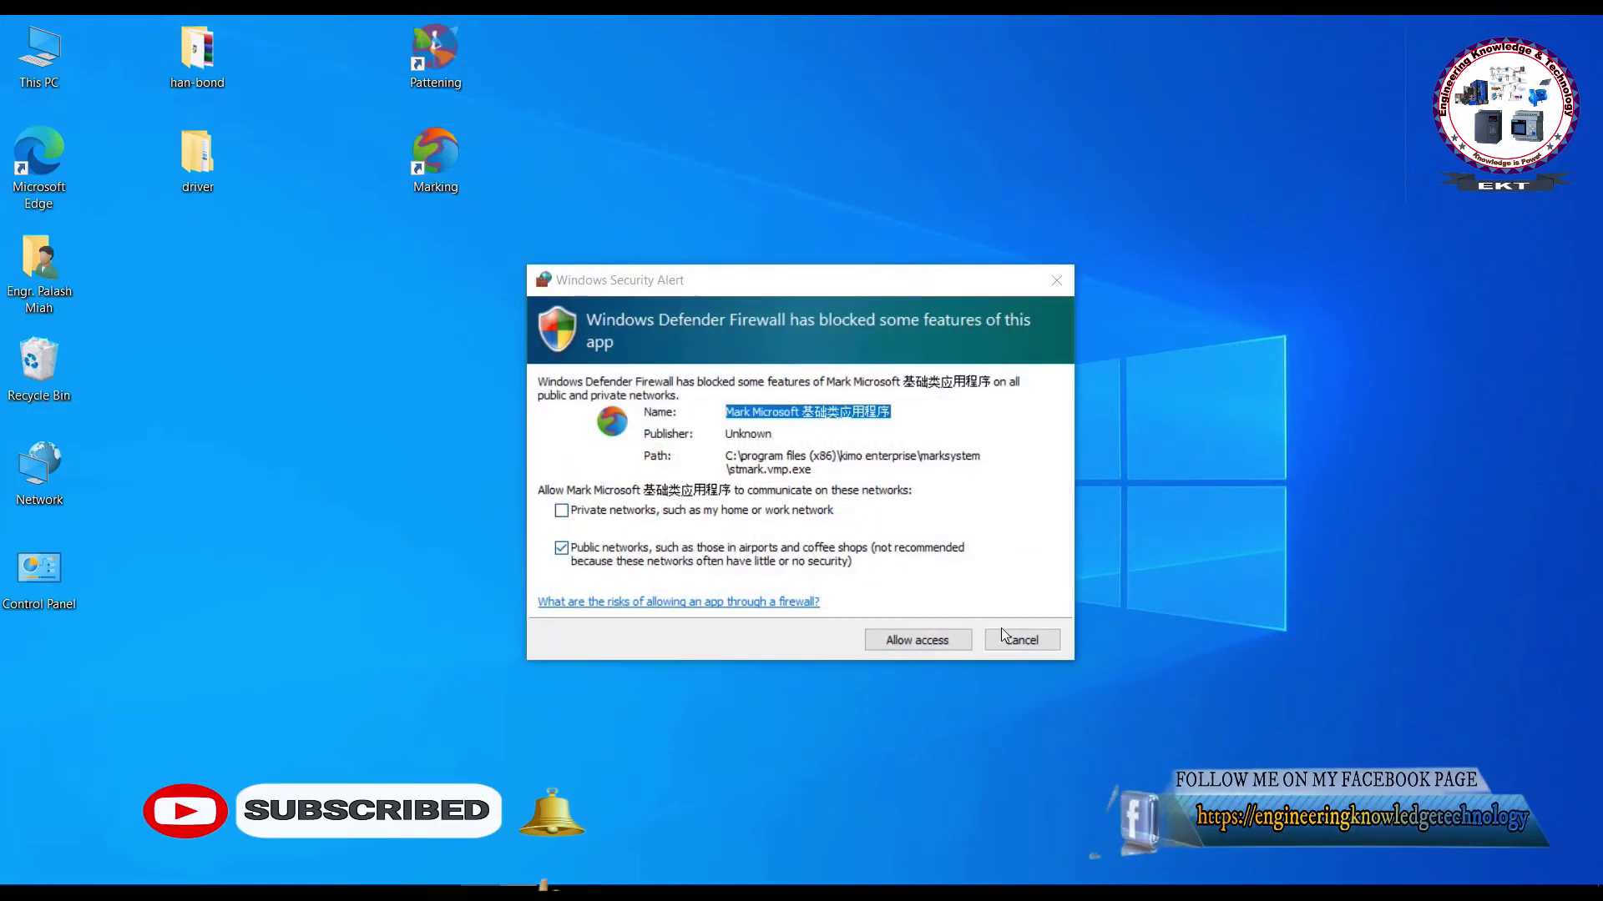
pyautogui.click(1005, 636)
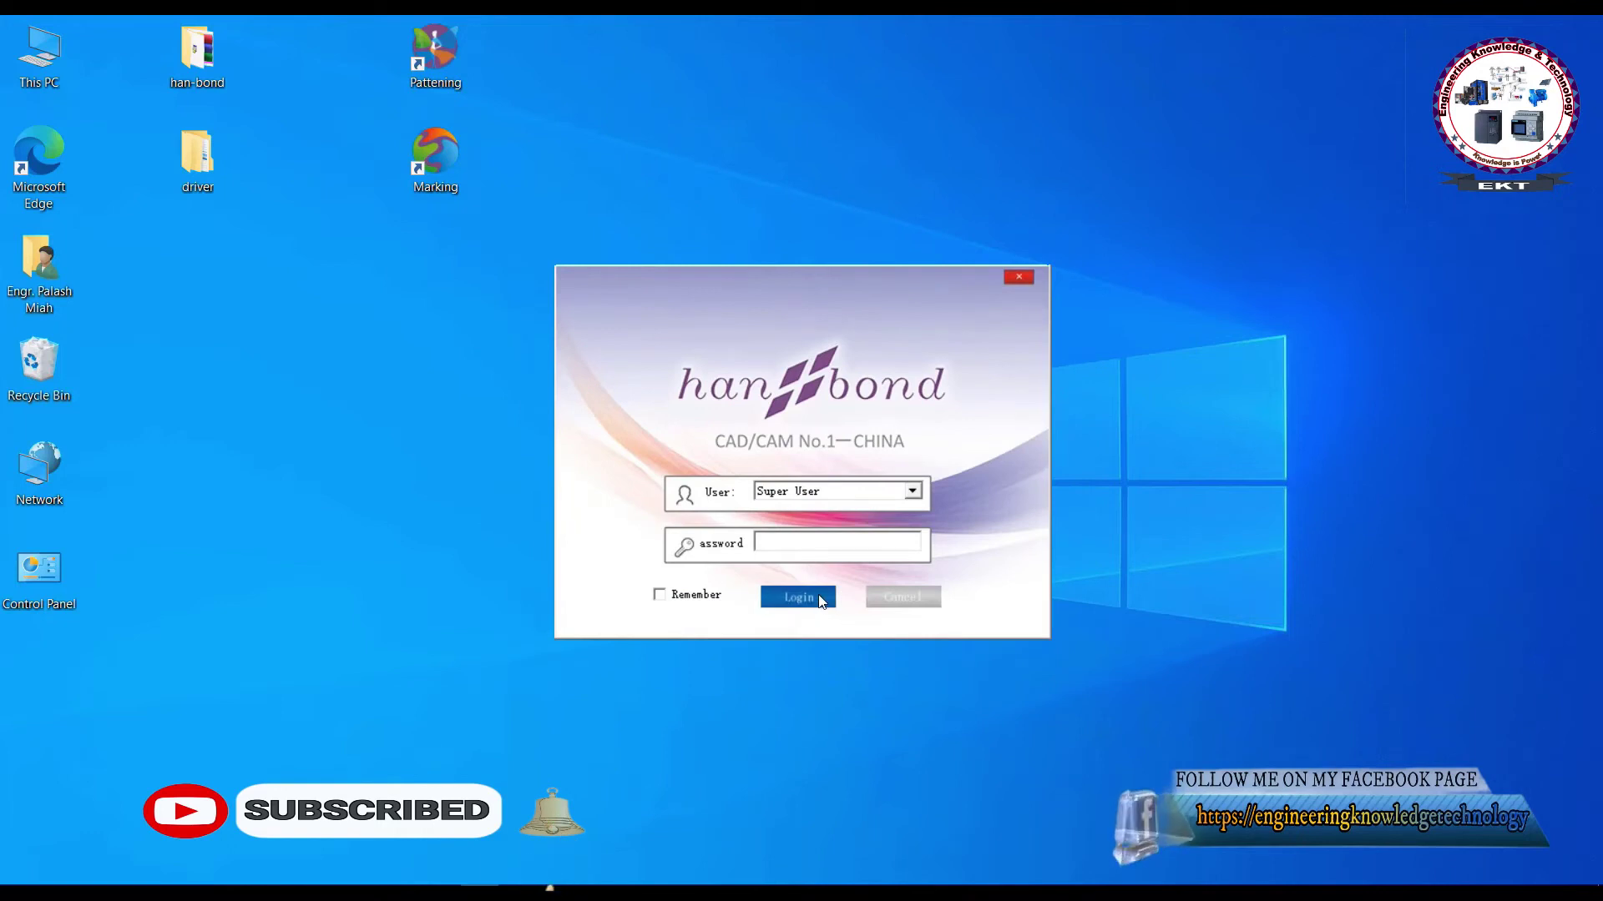
pyautogui.click(820, 596)
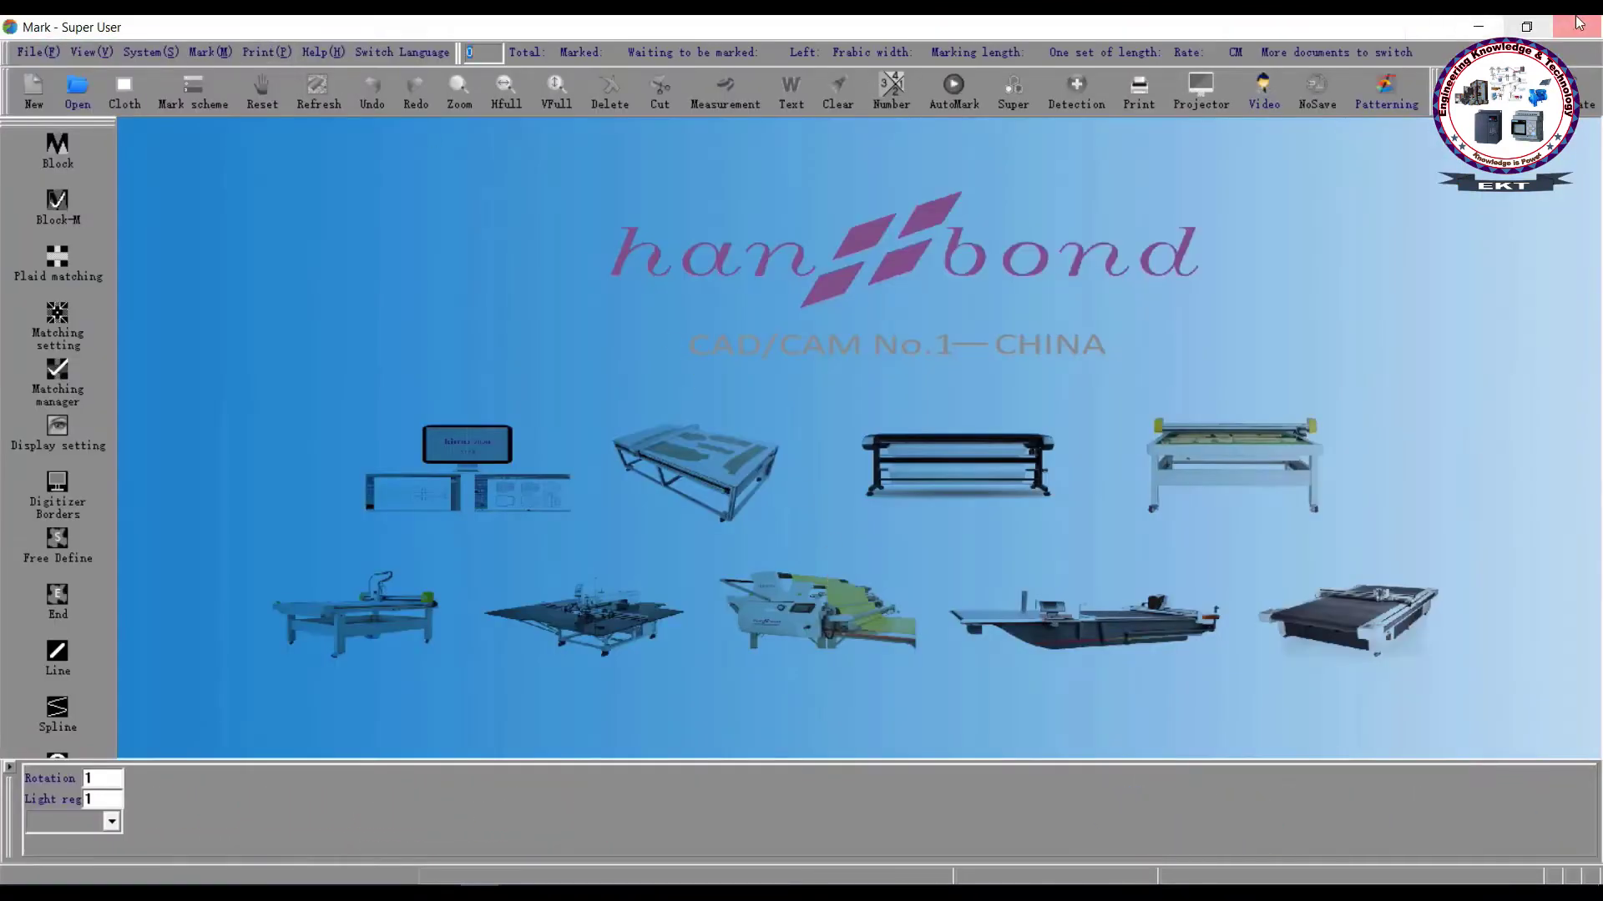
pyautogui.click(1576, 27)
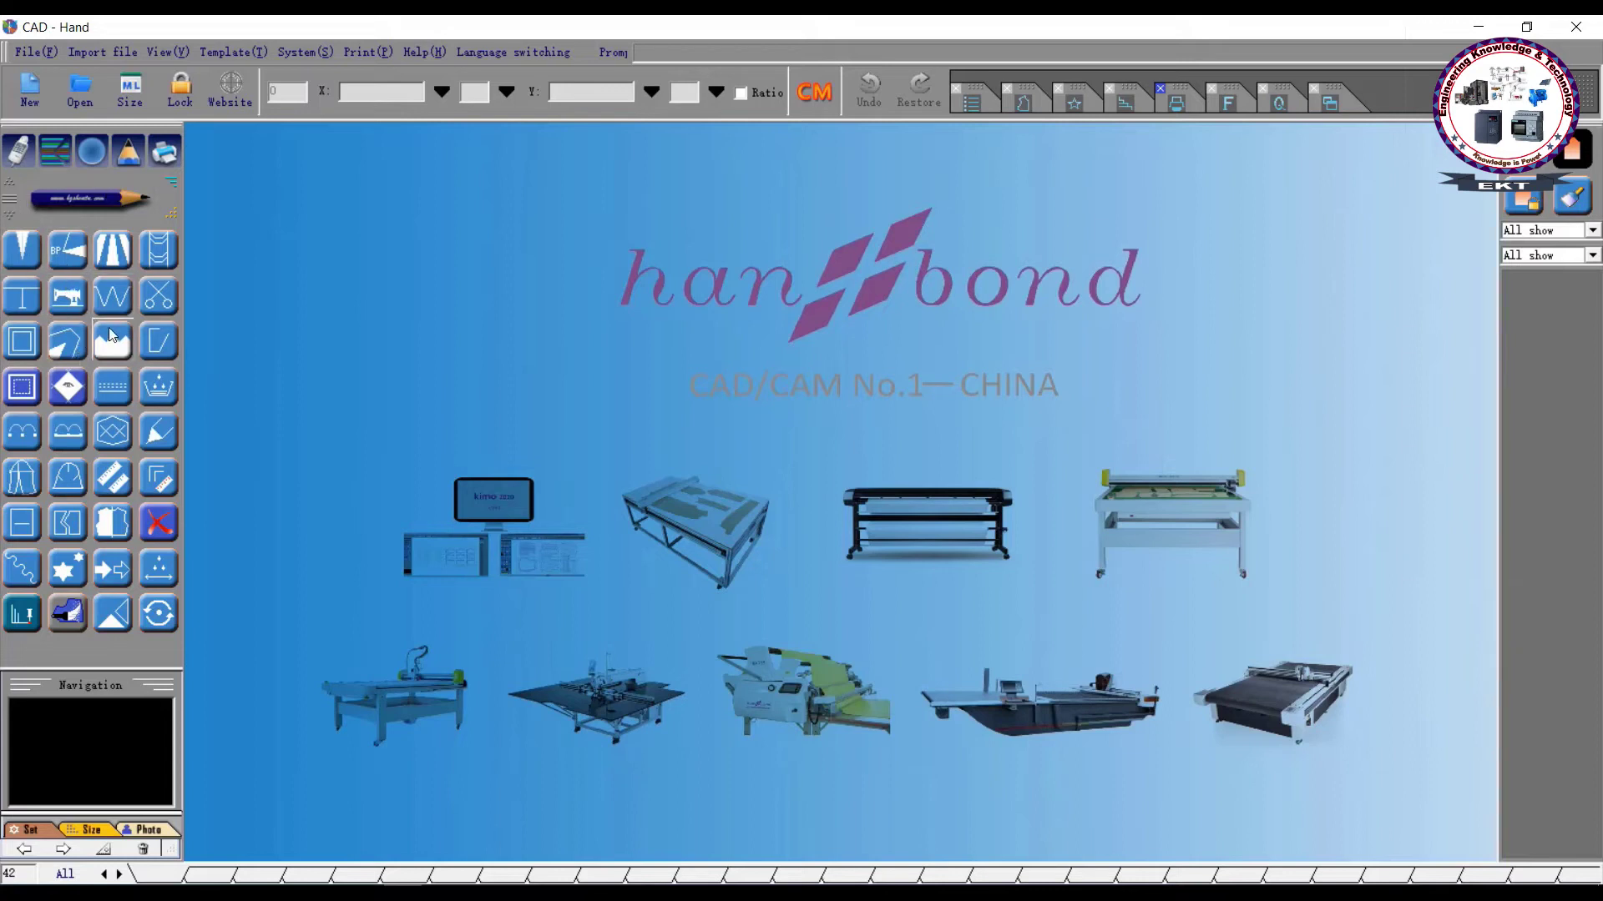
# - Uncheck large icons in View > Toolbars > Customized interface for labelled small icons, then minimize CAD
pyautogui.click(166, 57)
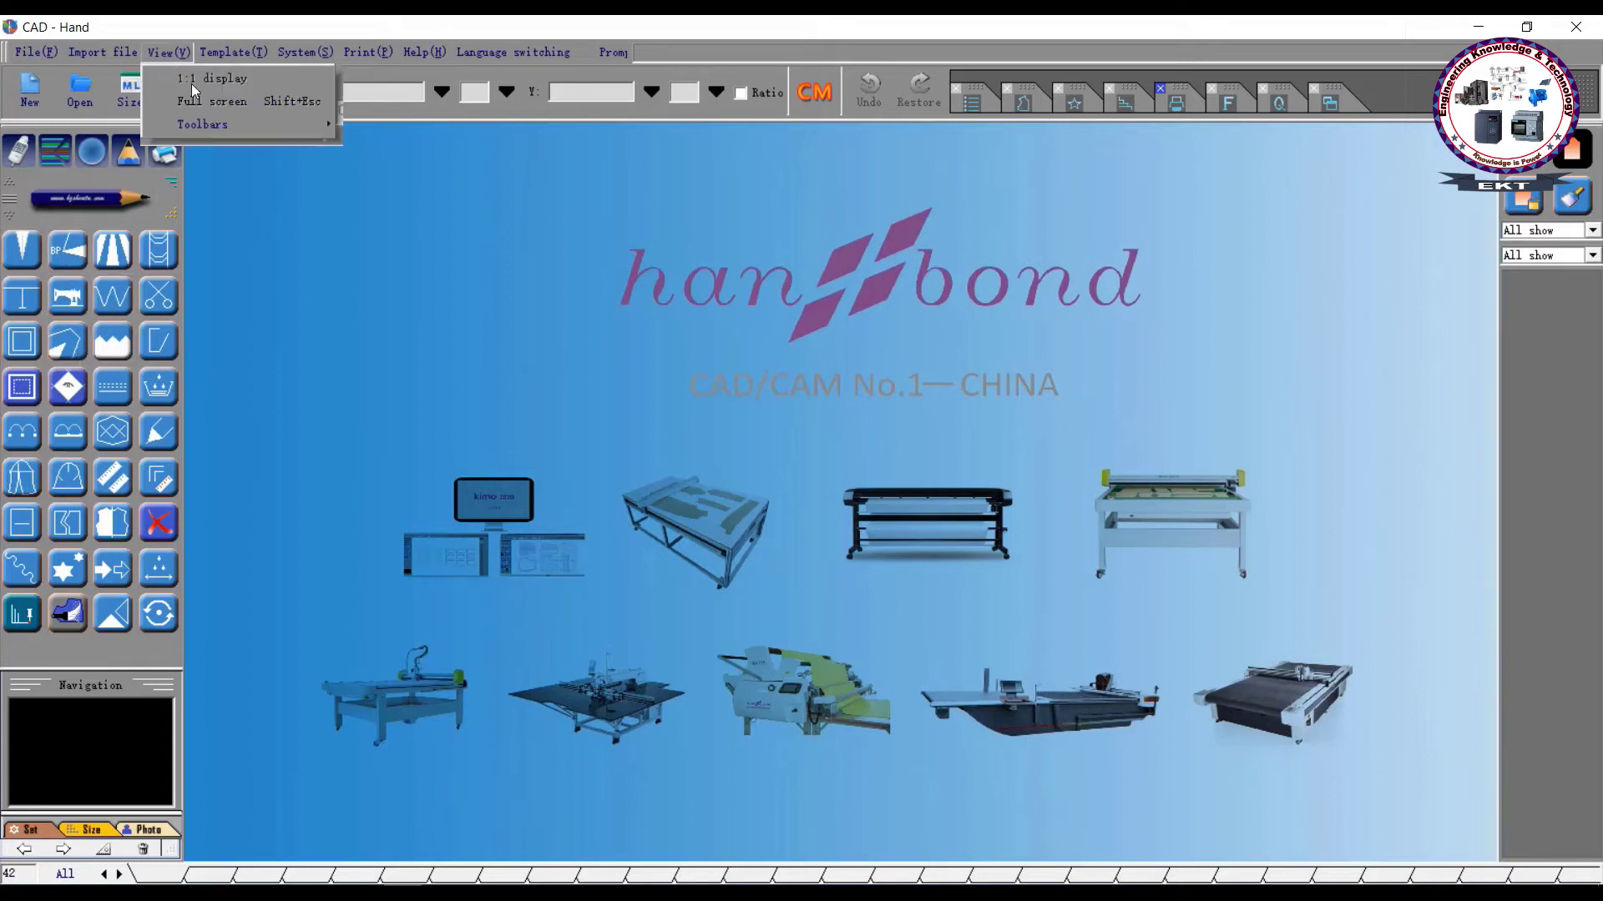
pyautogui.moveTo(227, 122)
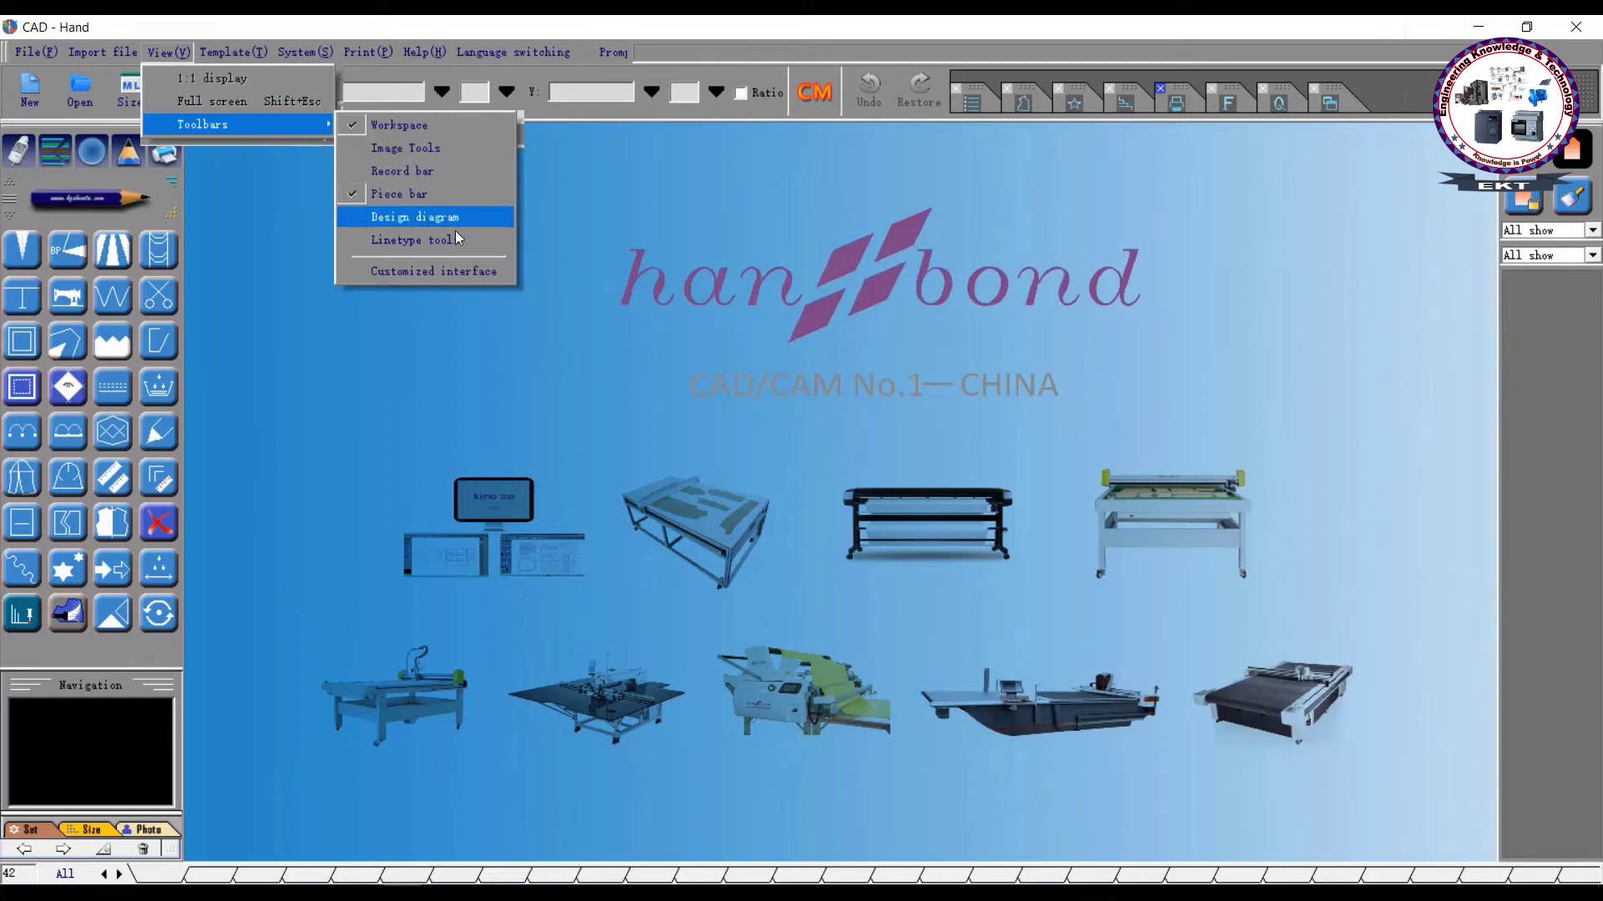
pyautogui.click(467, 273)
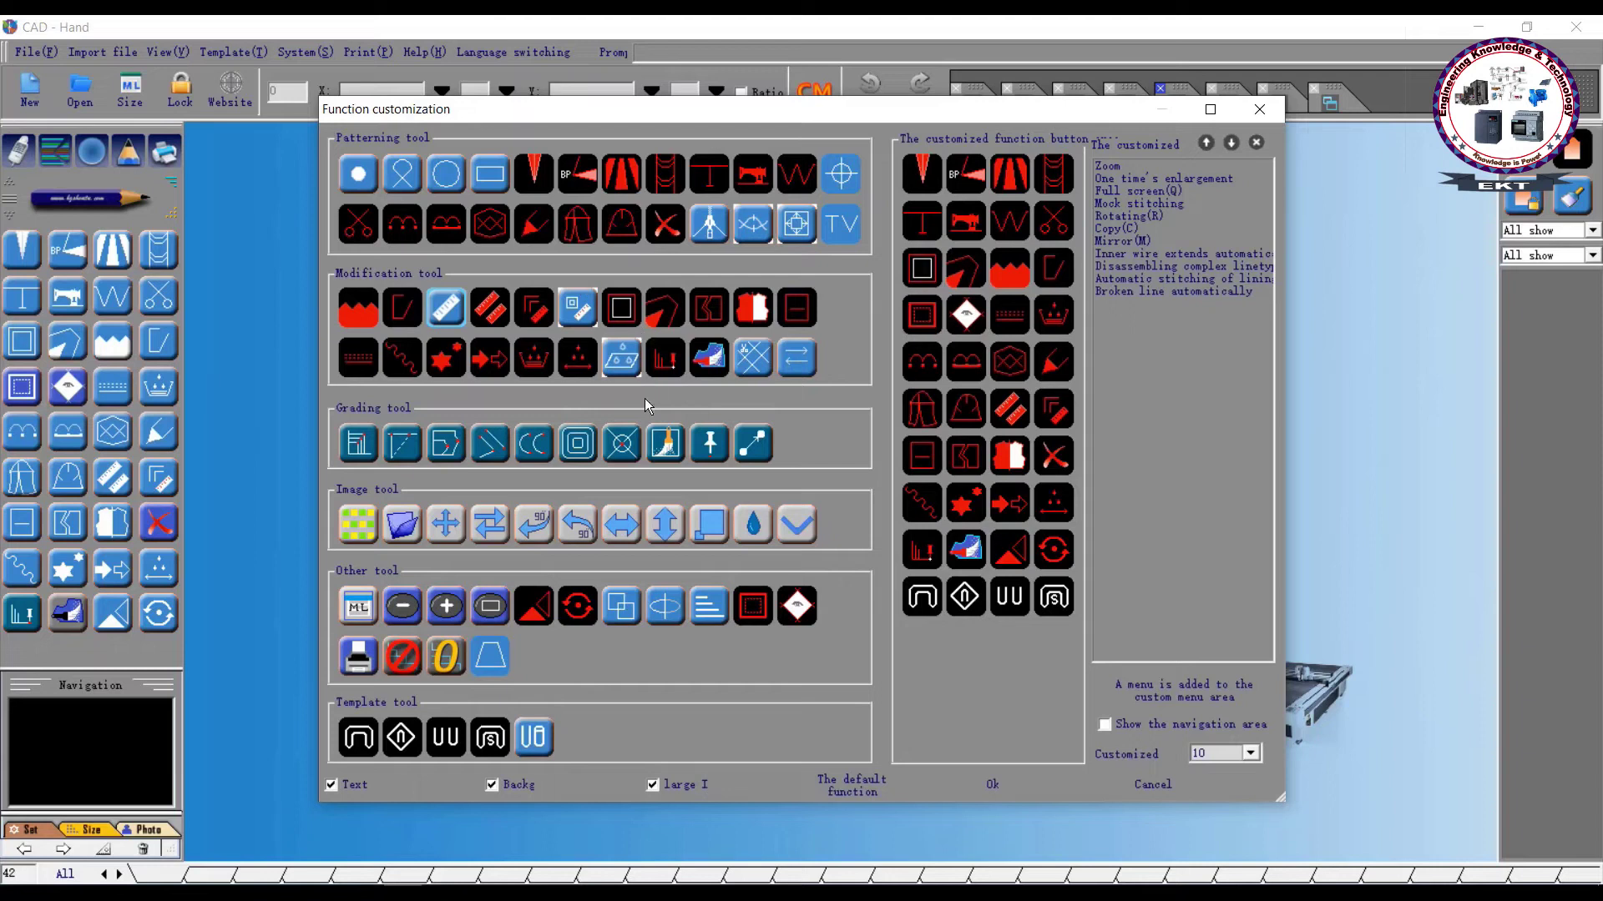
pyautogui.click(653, 786)
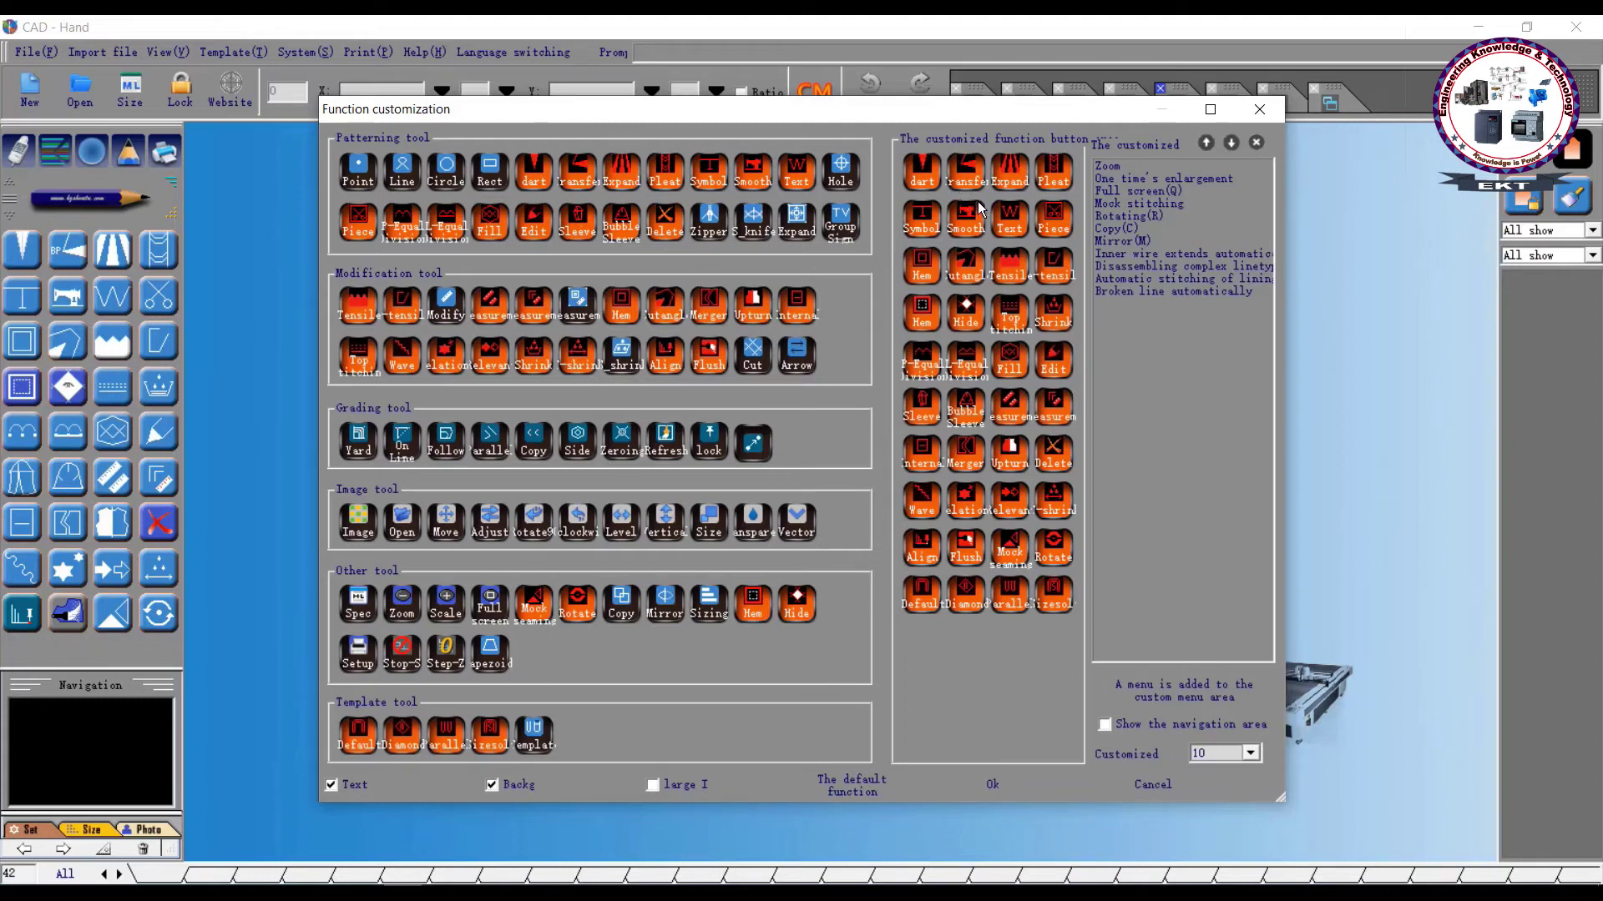
pyautogui.click(993, 784)
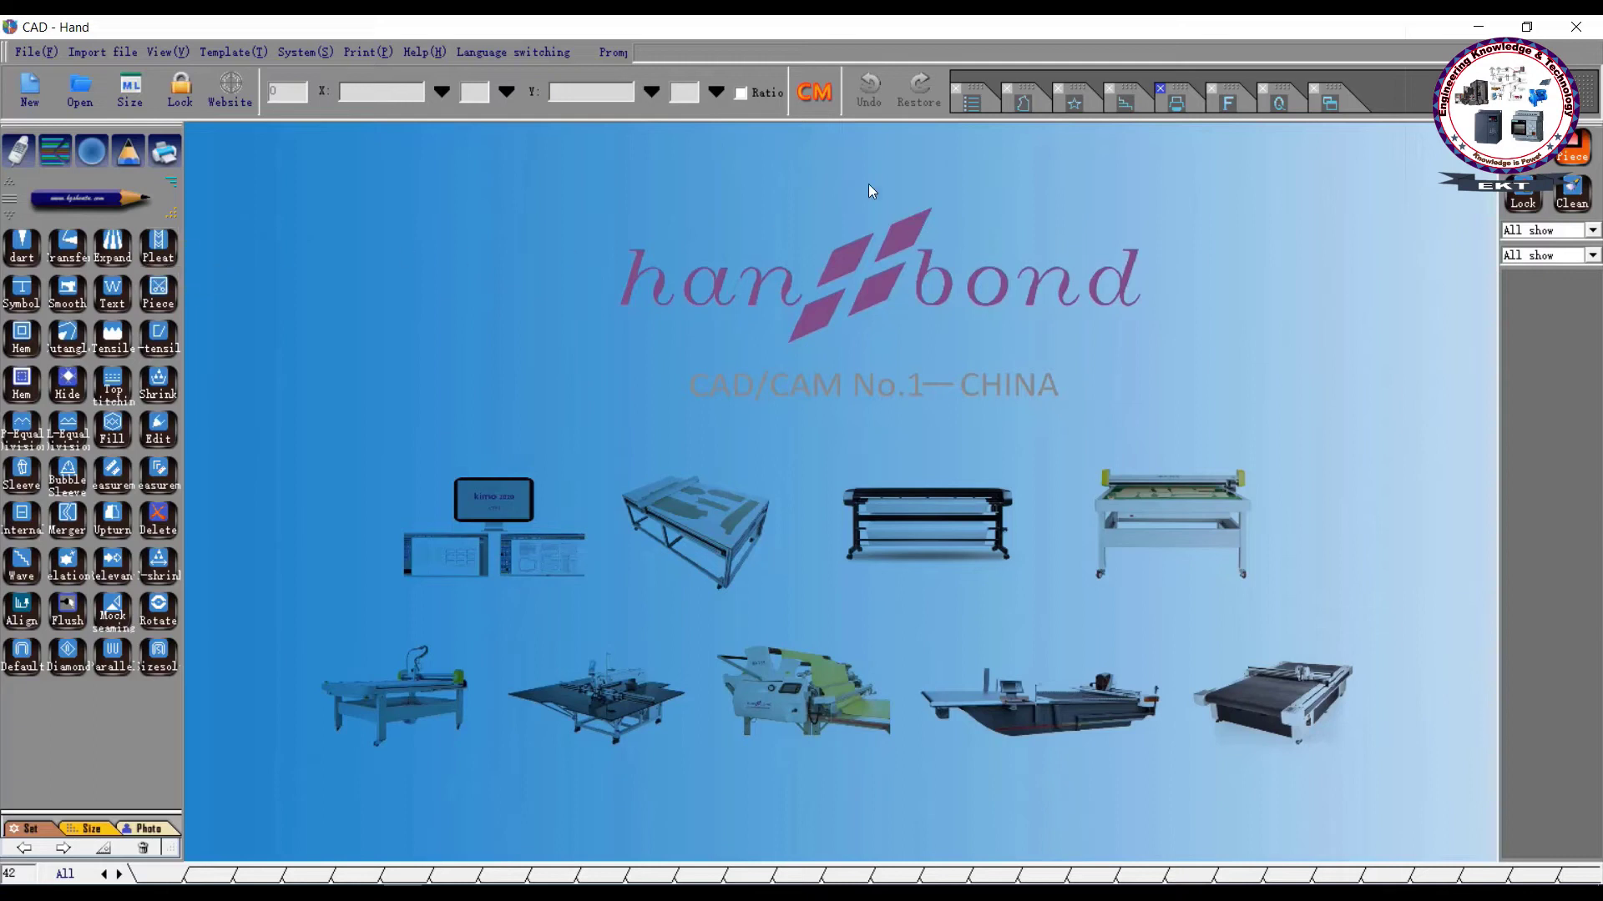
pyautogui.click(1477, 26)
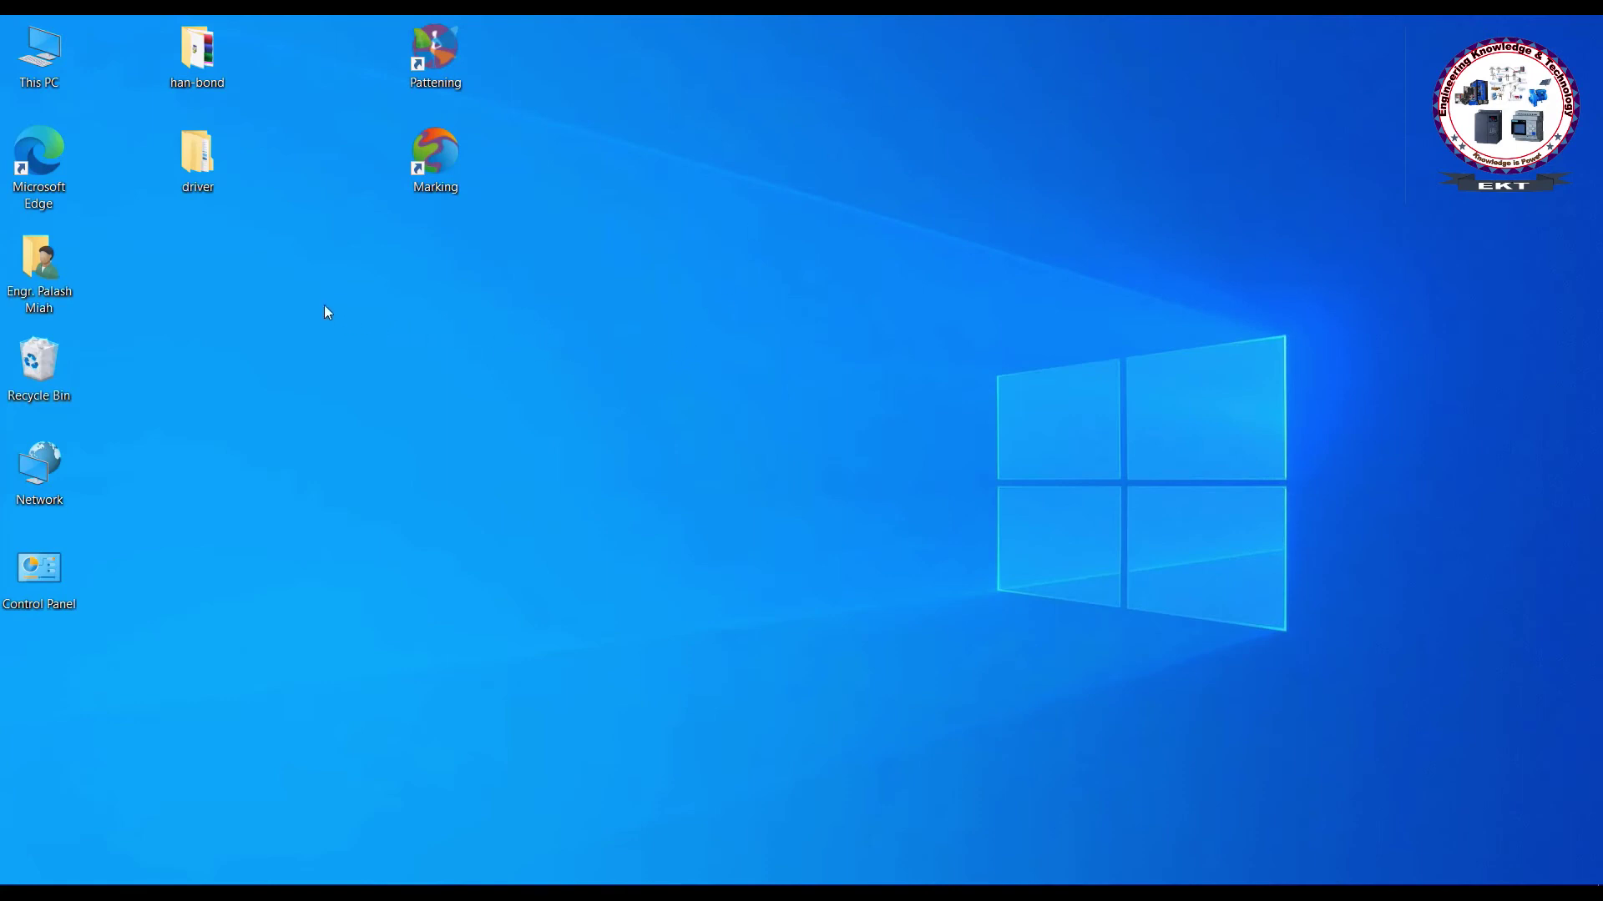
# - Navigate from the desktop driver folder through USB > USB > USB 2.0 TO RS232 Cable > driver to win2000_xp_vista_x86_x64
pyautogui.doubleClick(199, 149)
pyautogui.doubleClick(467, 380)
pyautogui.doubleClick(460, 398)
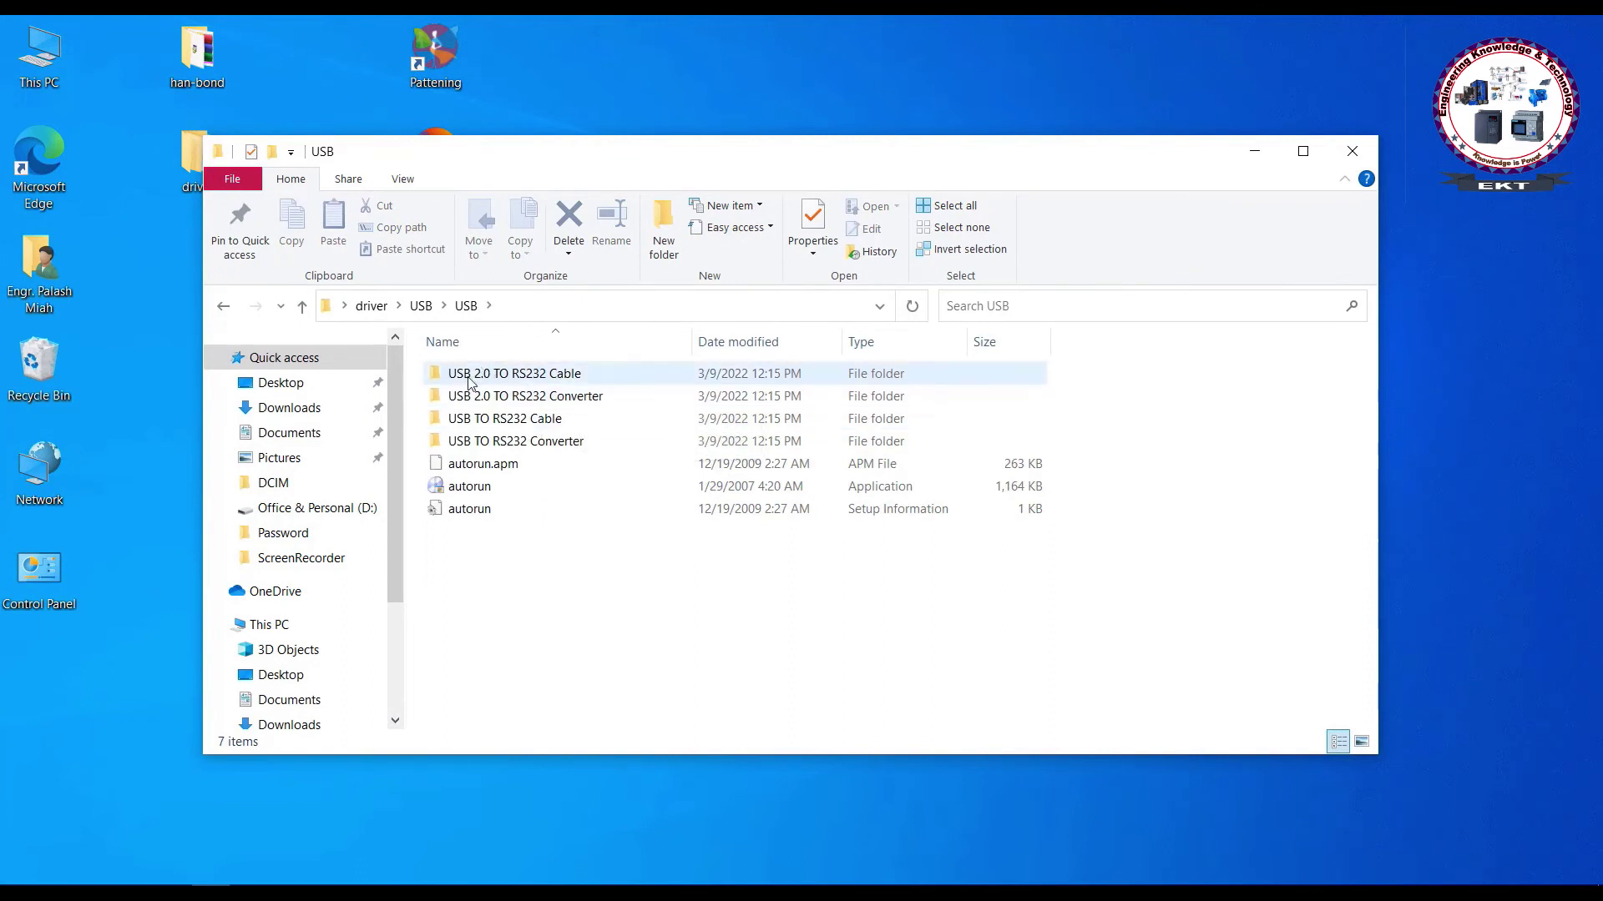
pyautogui.doubleClick(562, 379)
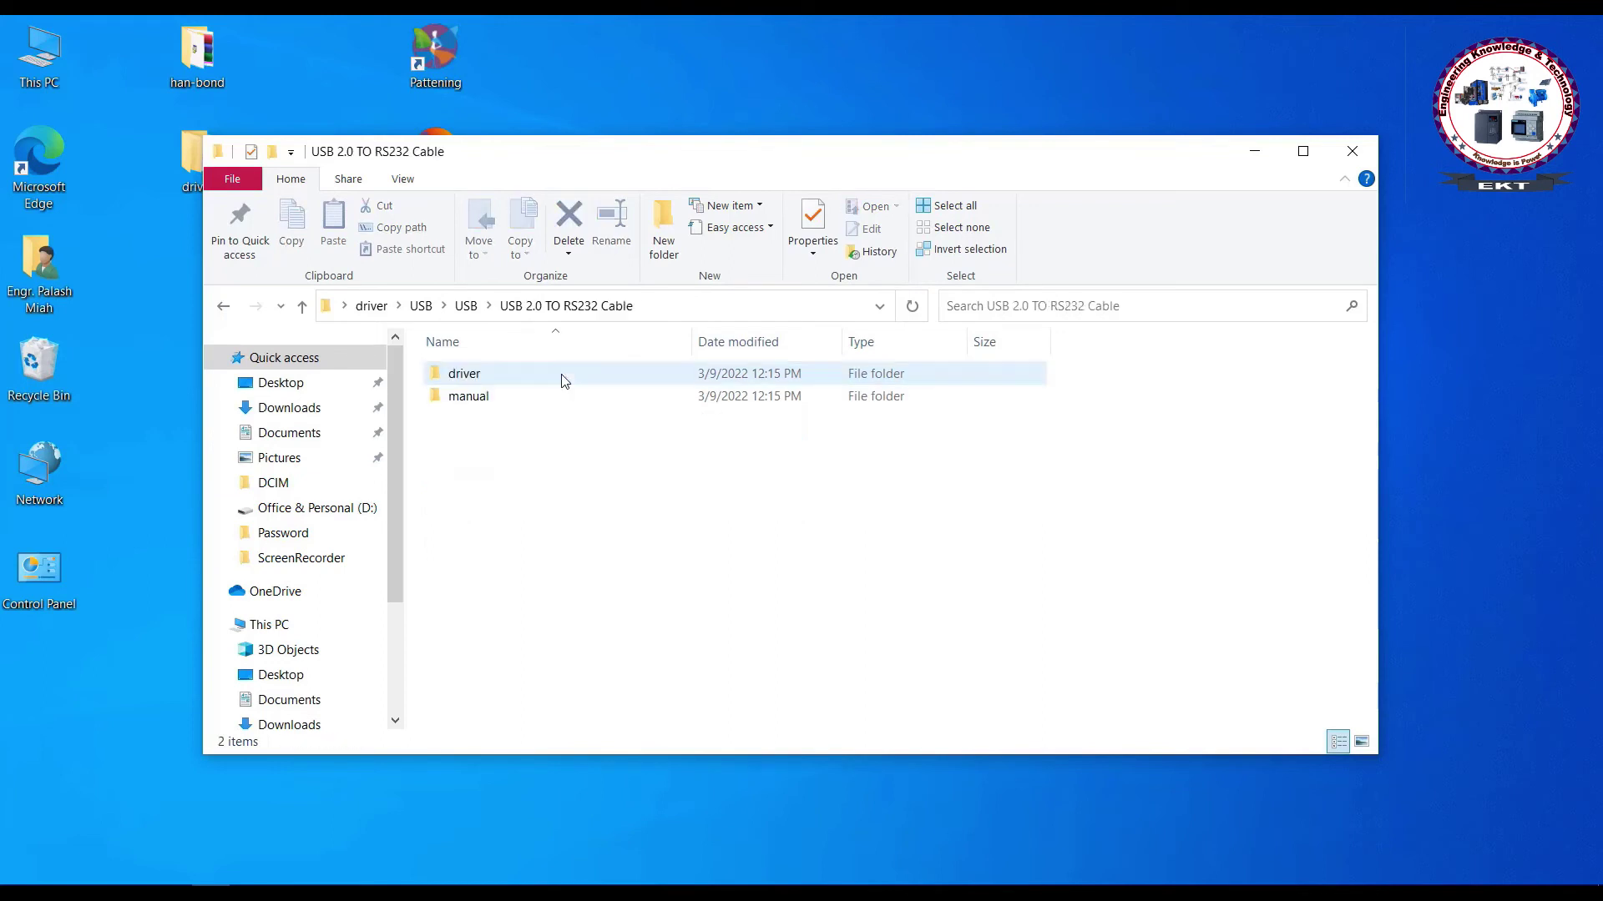
pyautogui.doubleClick(513, 377)
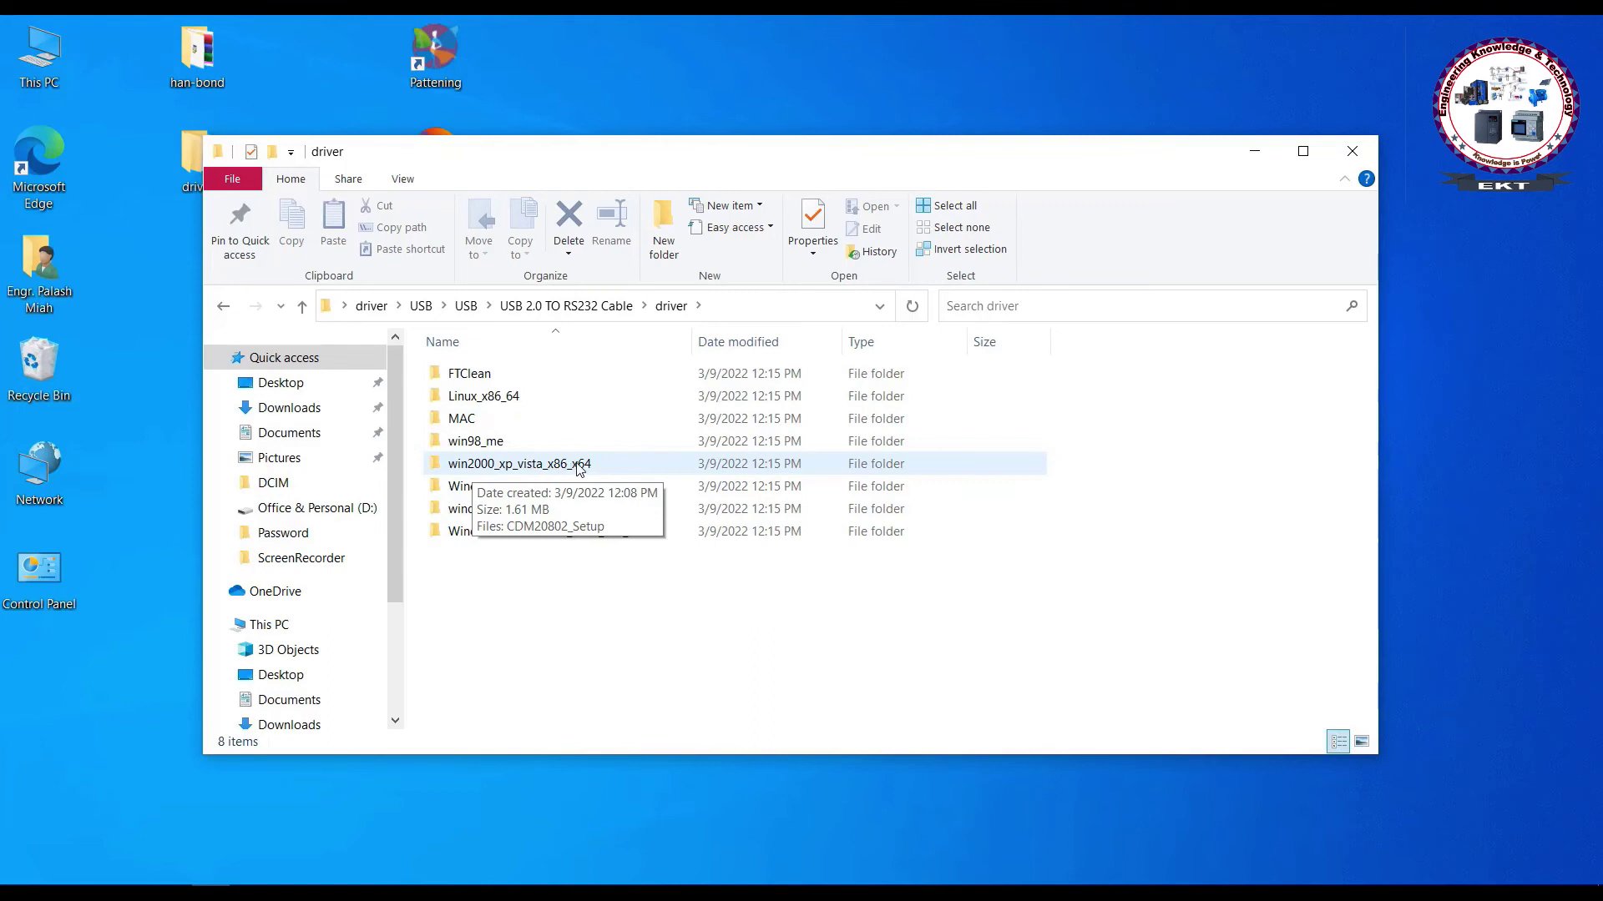
pyautogui.doubleClick(511, 465)
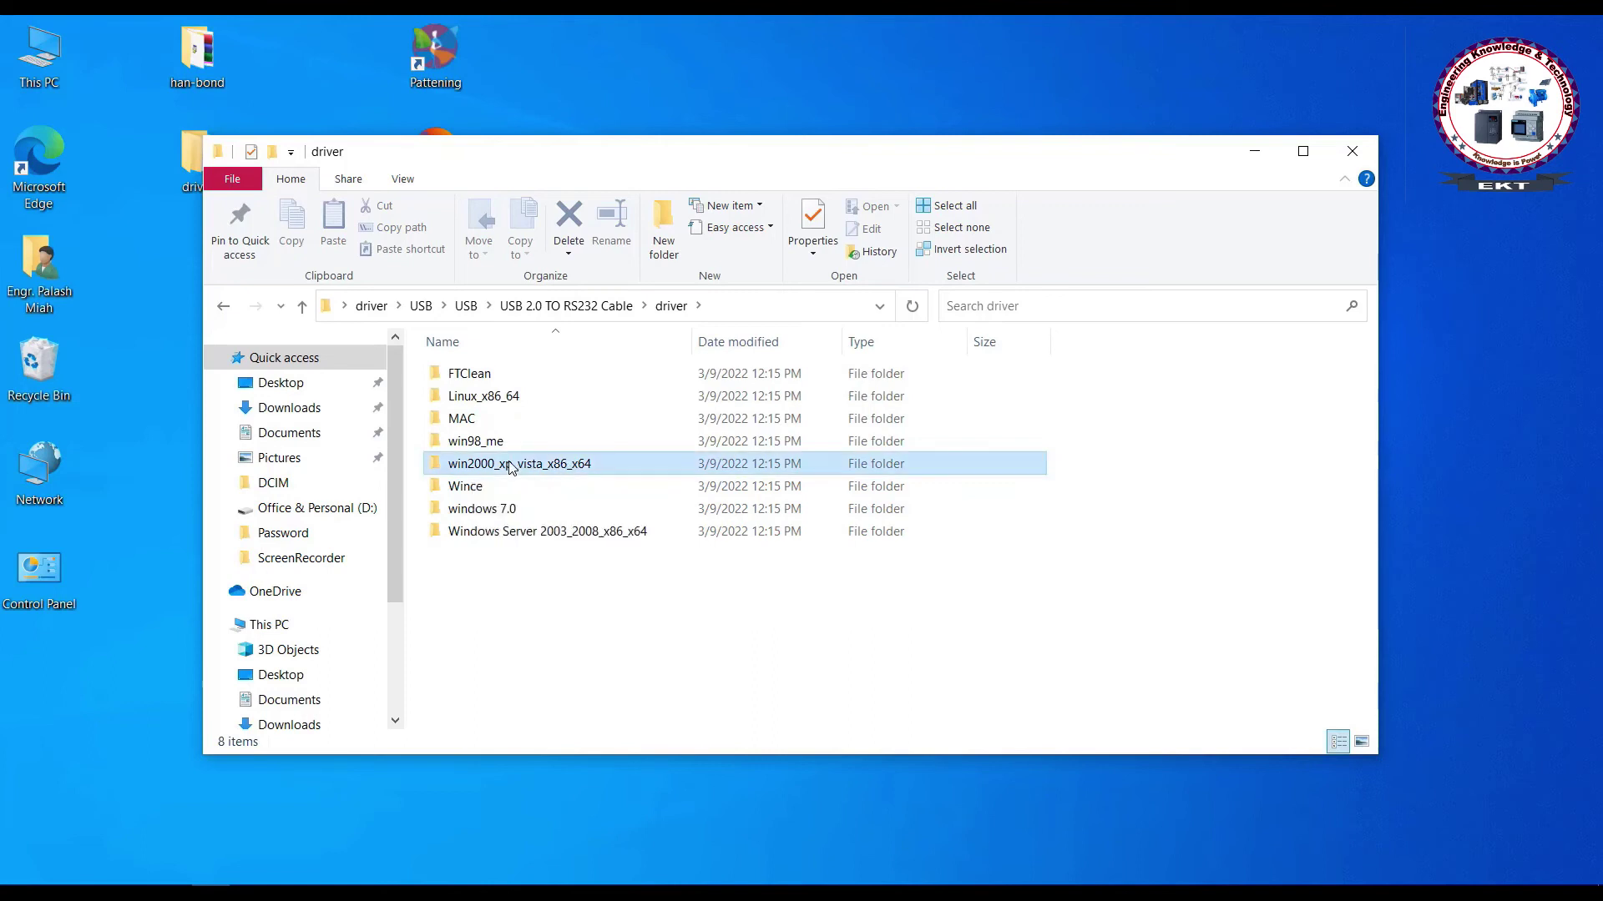
# - Maximize the folder window and run CDM20802_Setup as administrator
pyautogui.click(1317, 153)
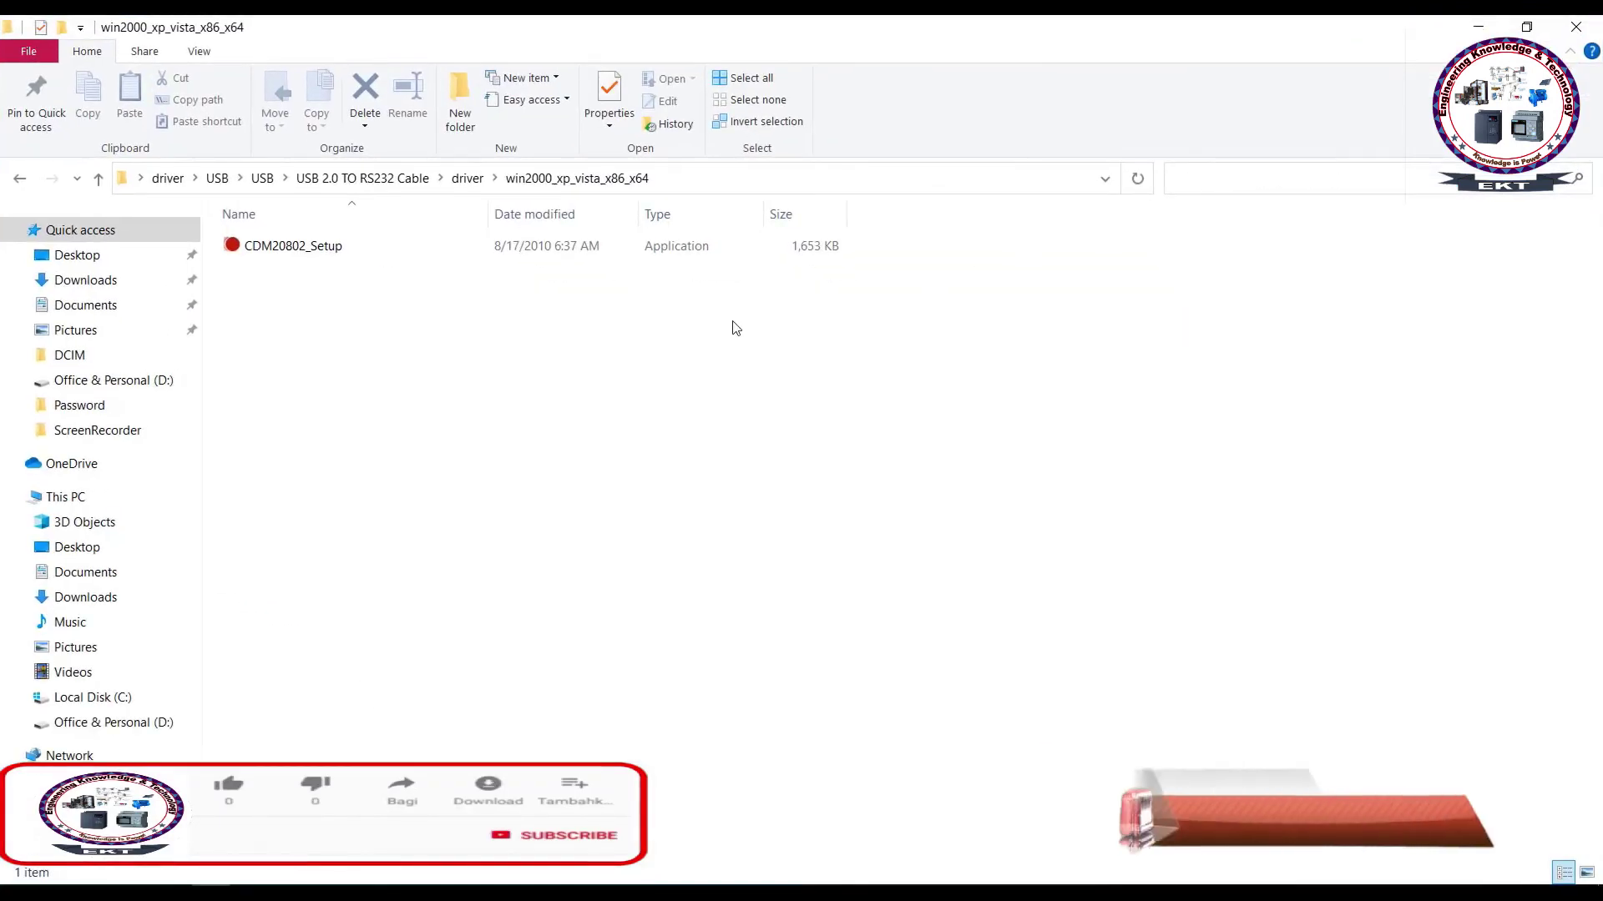
pyautogui.click(281, 248)
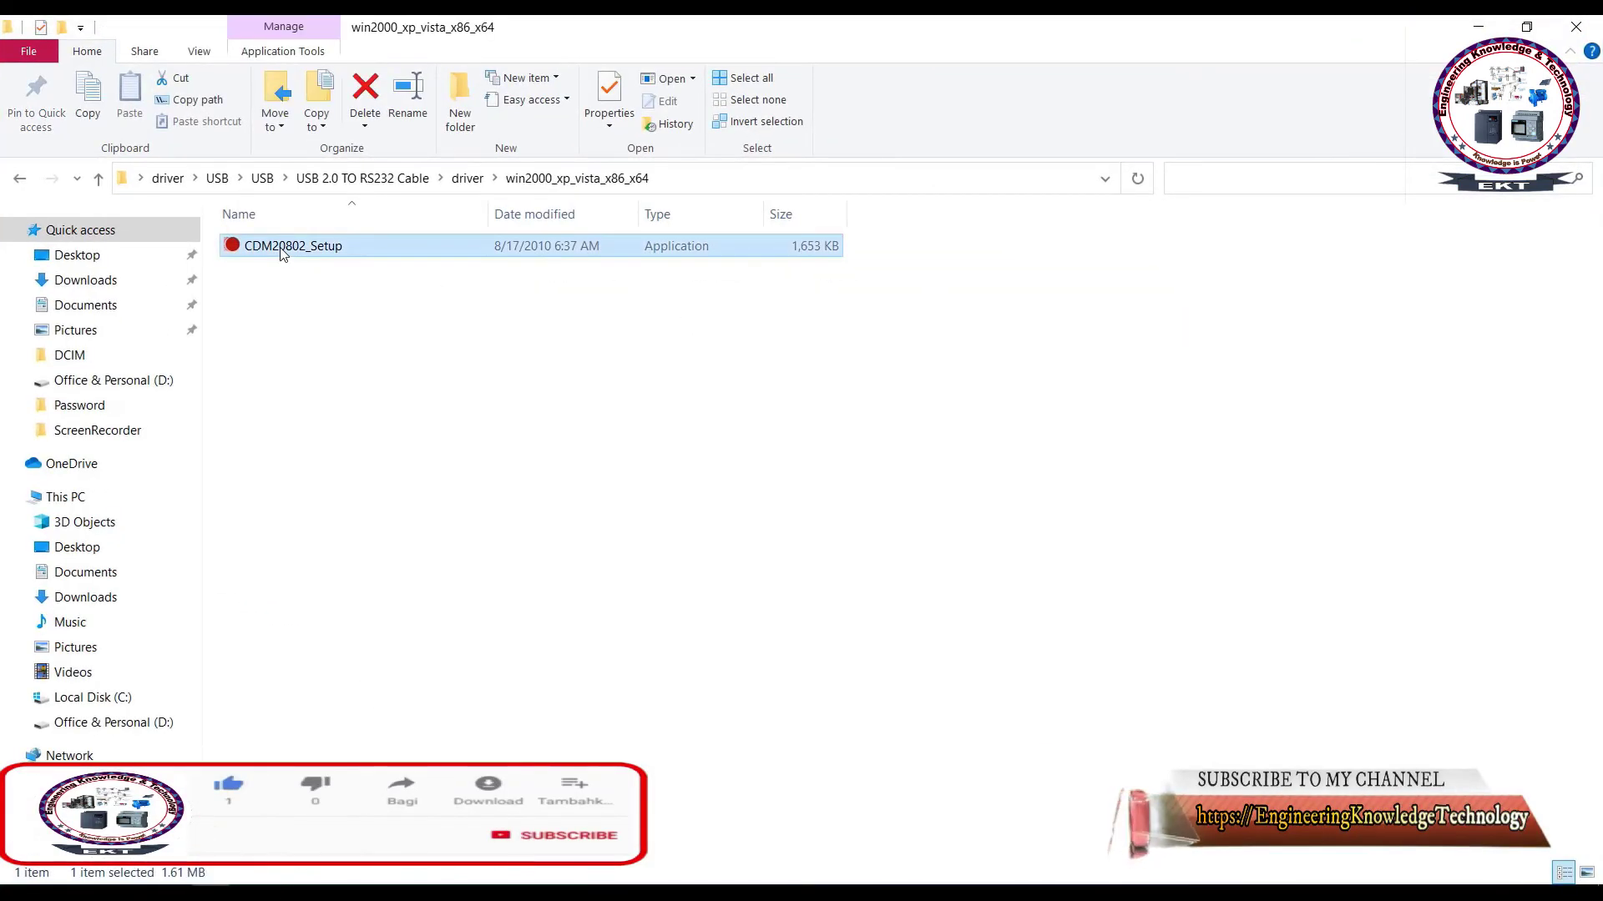
pyautogui.rightClick(281, 249)
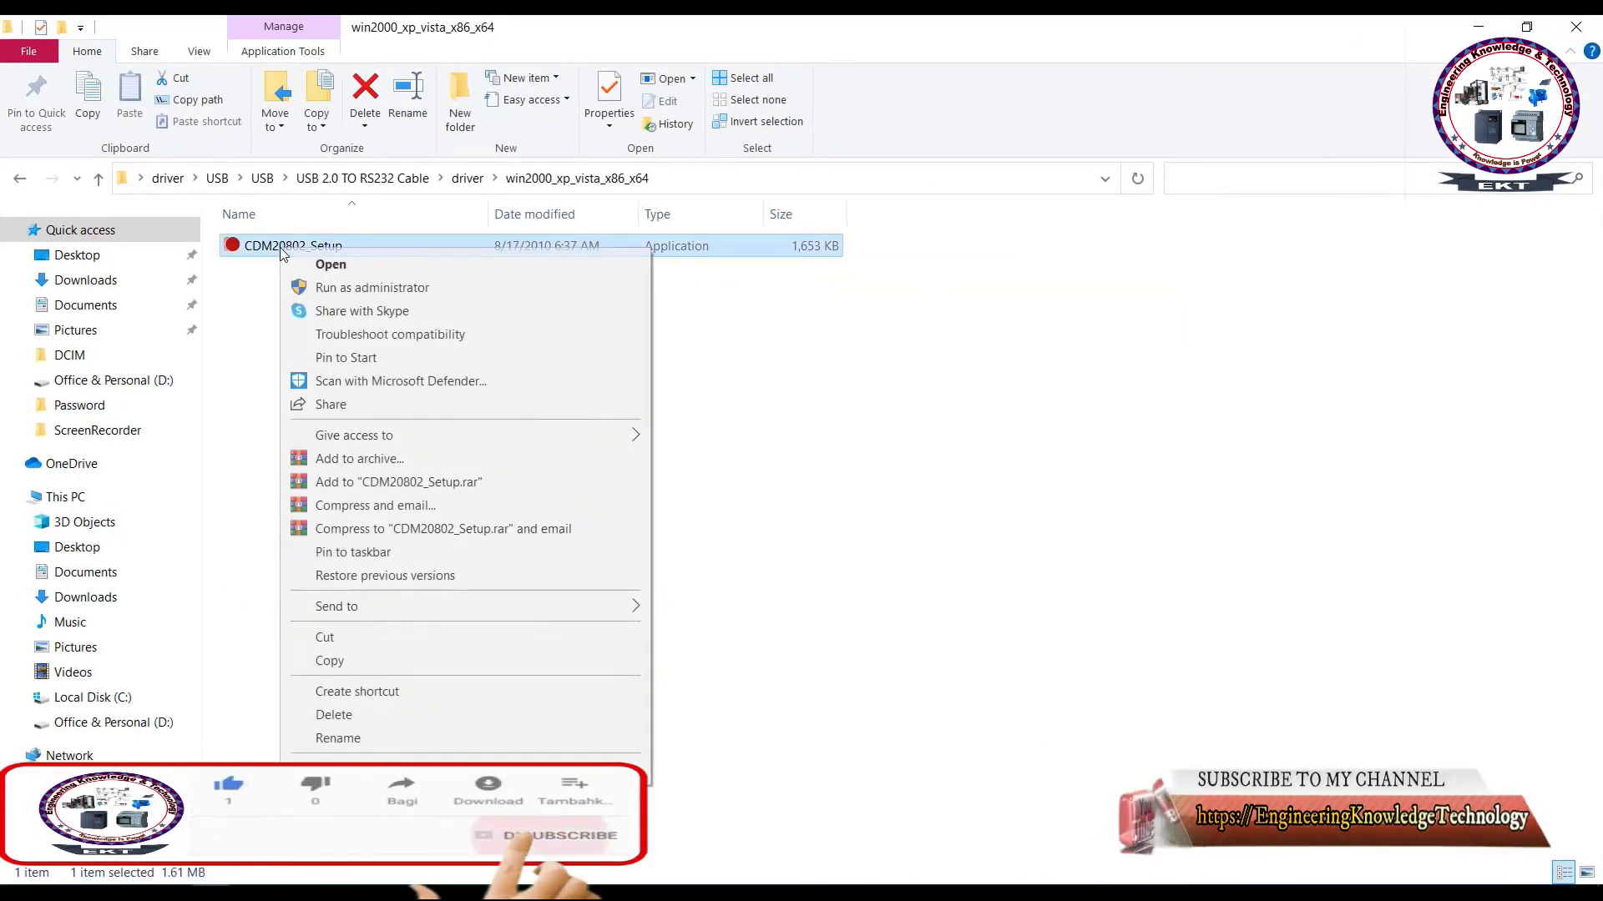
pyautogui.click(337, 289)
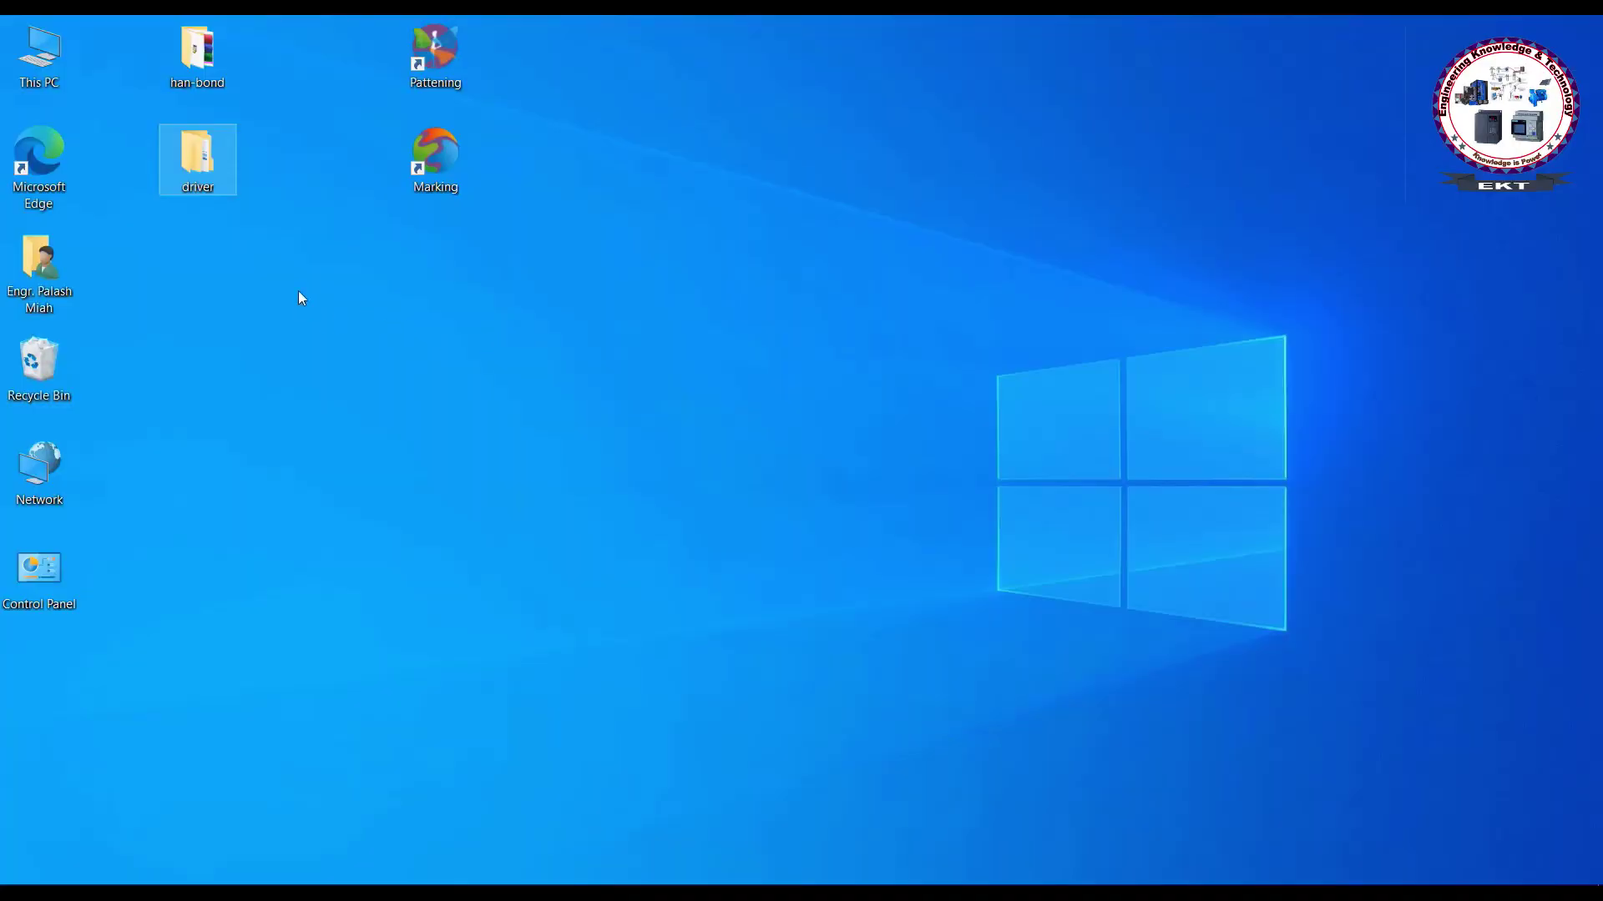
# - Open Computer Management from This PC and expand Ports (COM & LPT) in Device Manager to find COM4
pyautogui.click(38, 57)
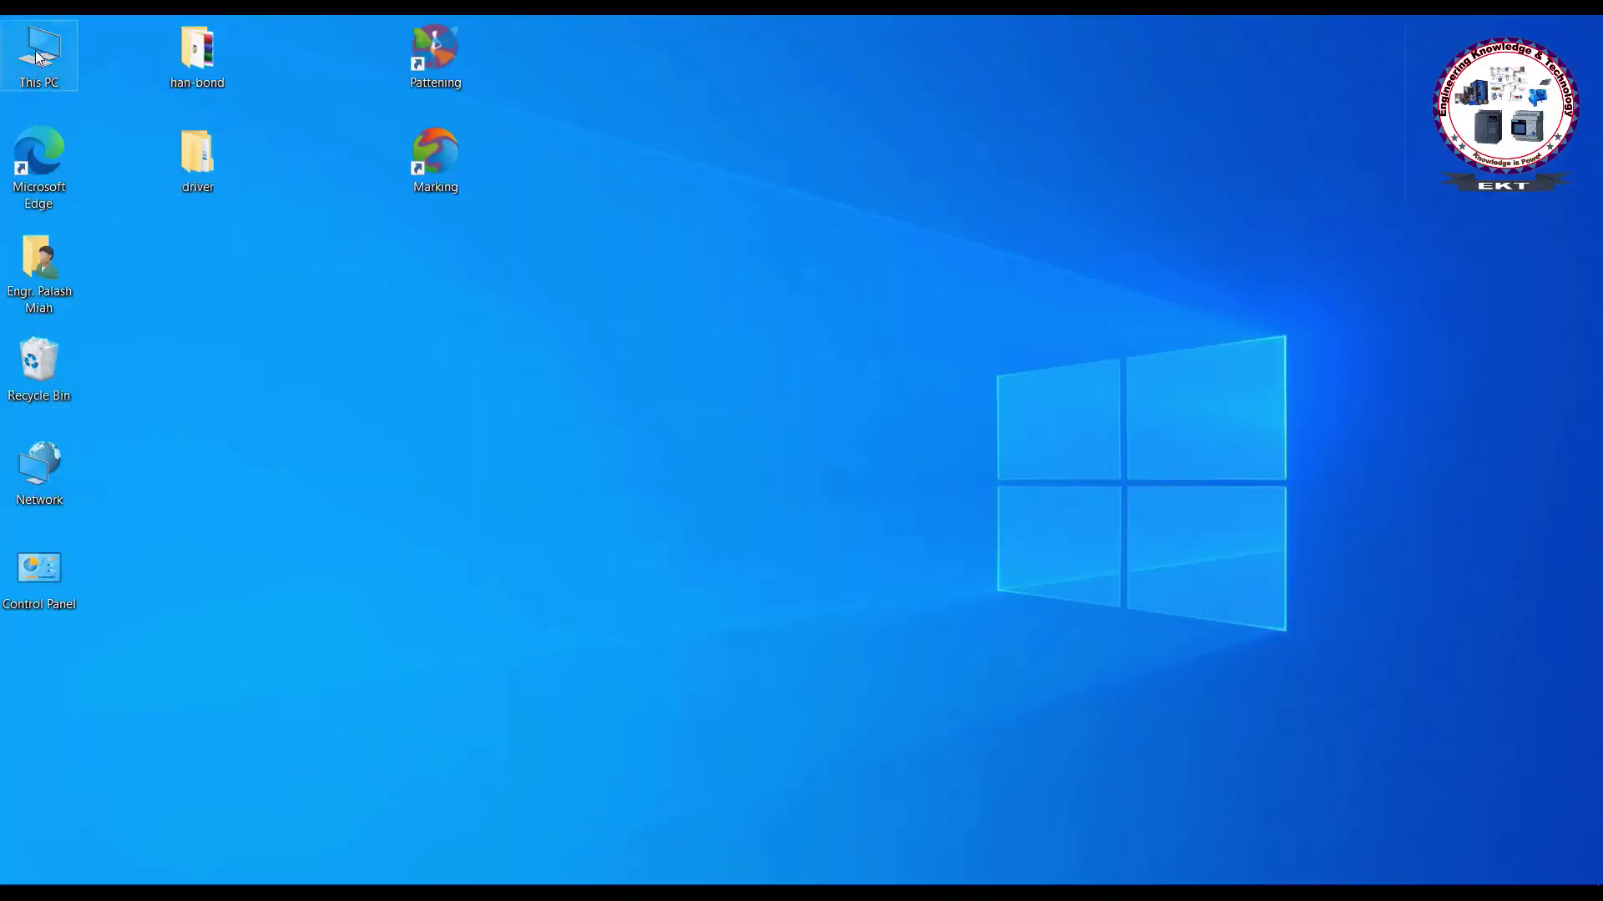
pyautogui.rightClick(30, 48)
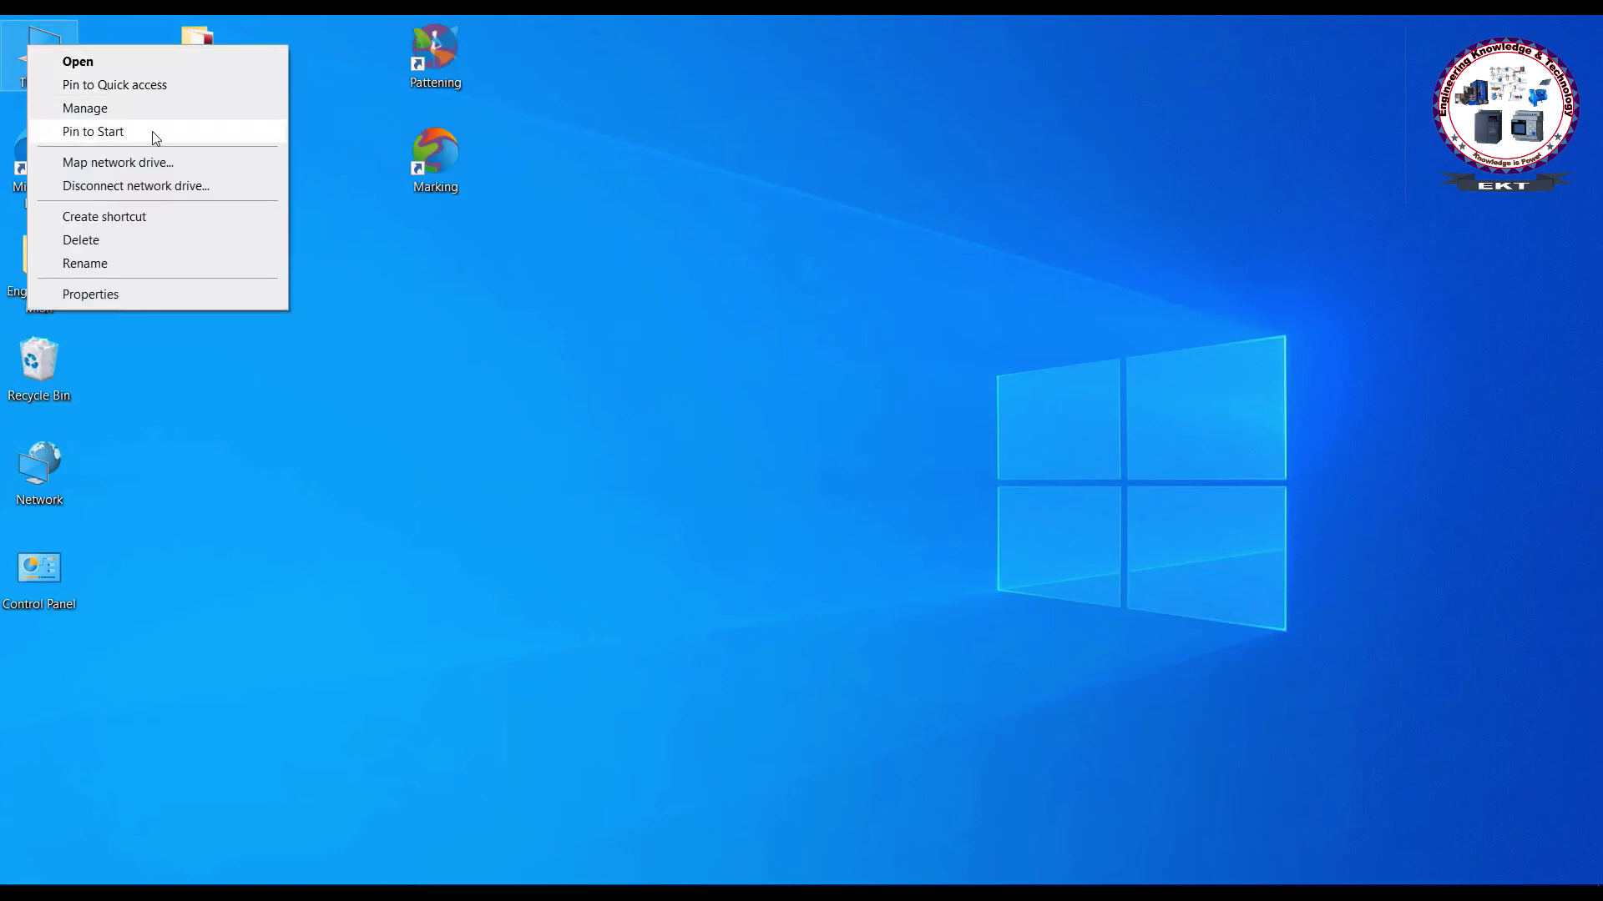
pyautogui.click(112, 109)
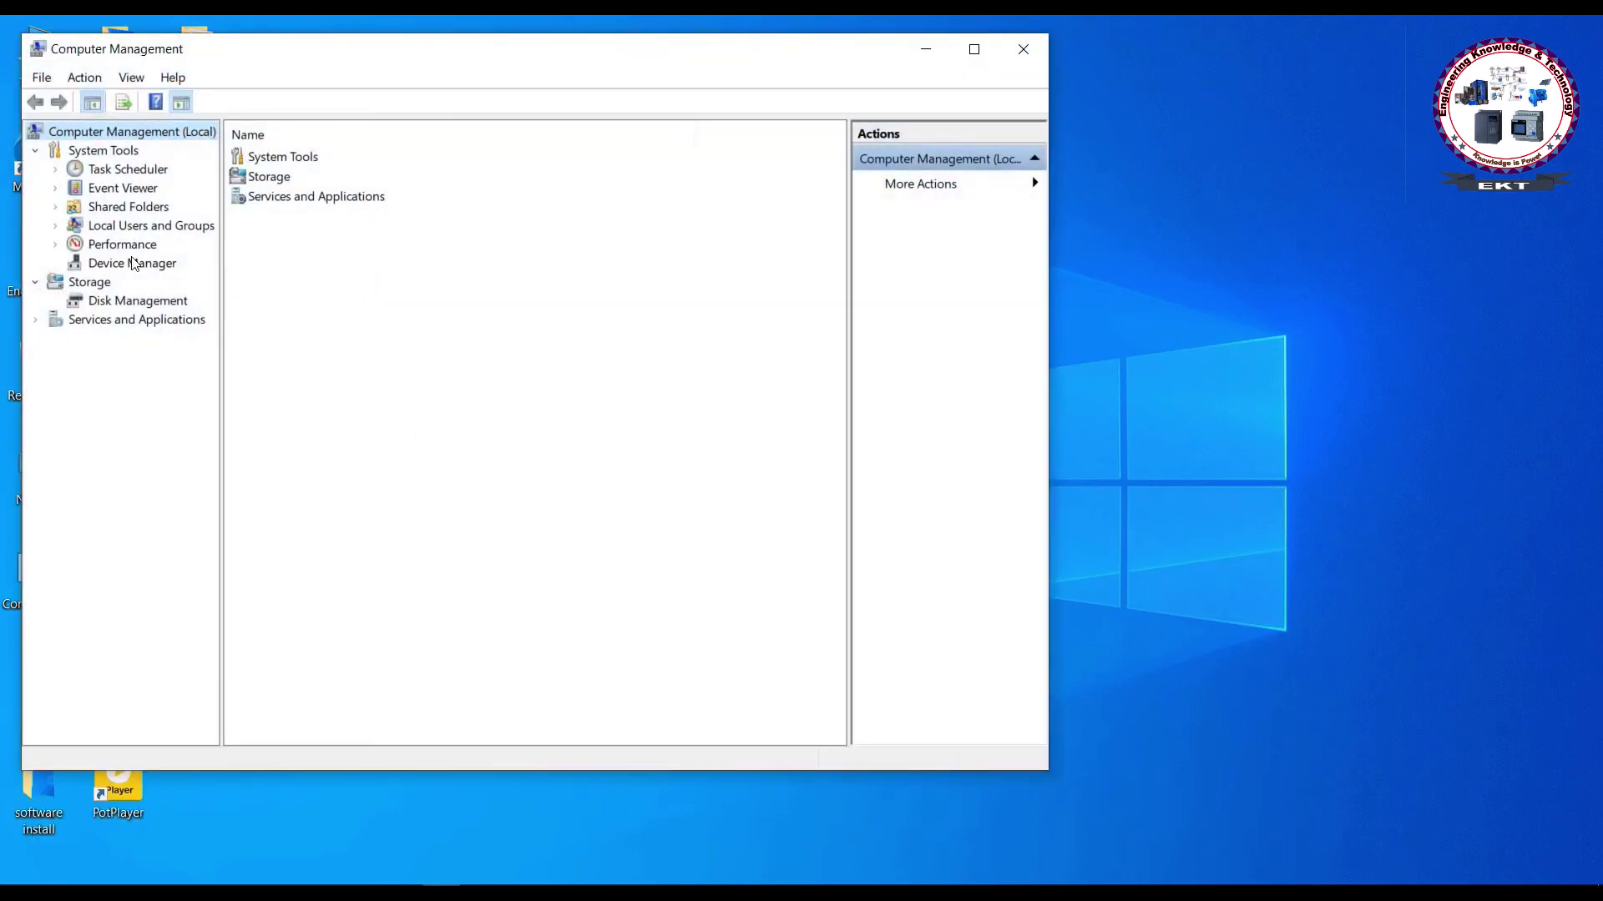
pyautogui.click(133, 264)
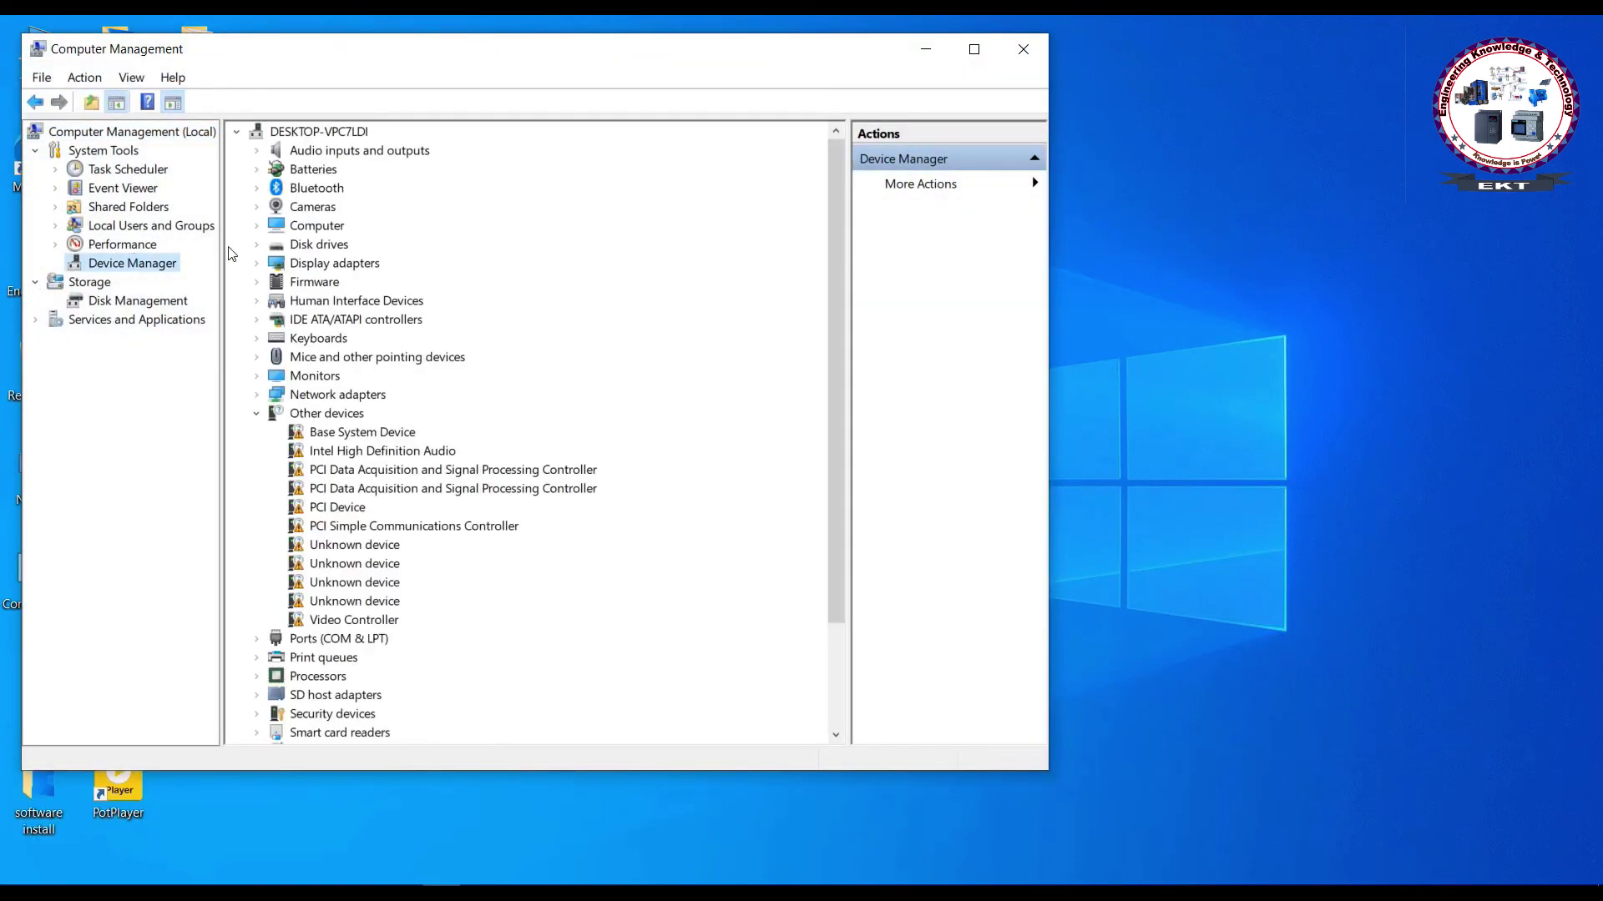
pyautogui.doubleClick(350, 640)
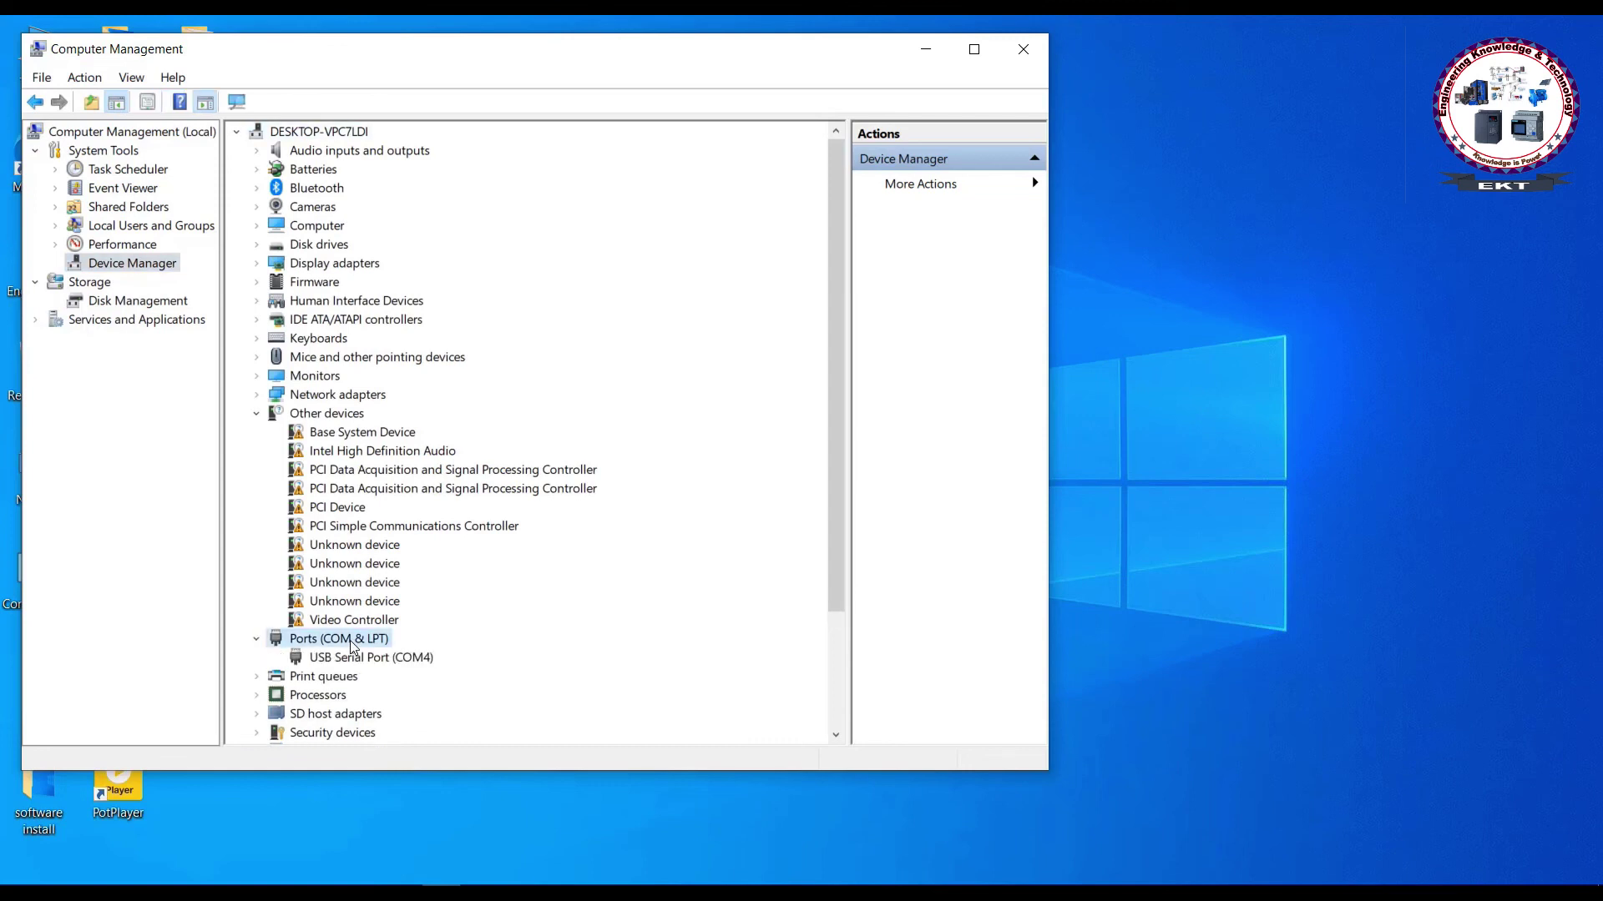